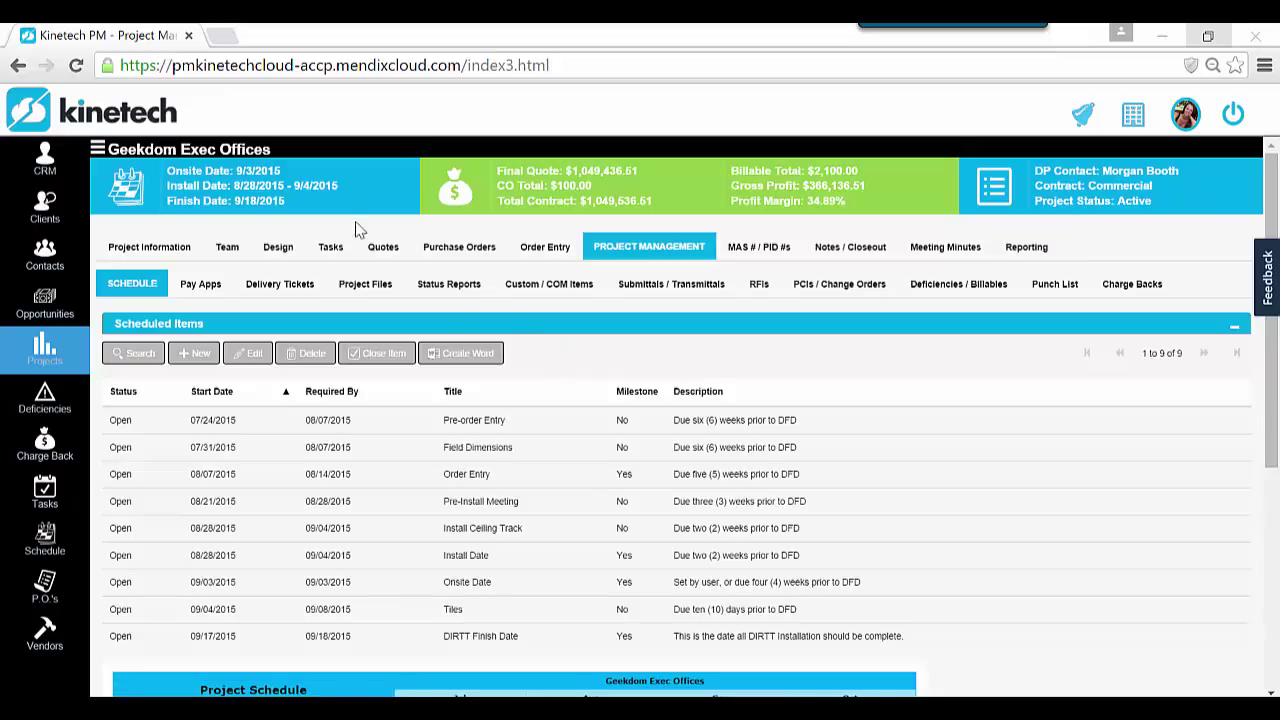
- Open the final quote, Quote #: 1 - Geekdom Exec Offices, from the project's quotes for editing
left_click(378, 249)
left_click(194, 421)
left_click(302, 424)
double_click(395, 418)
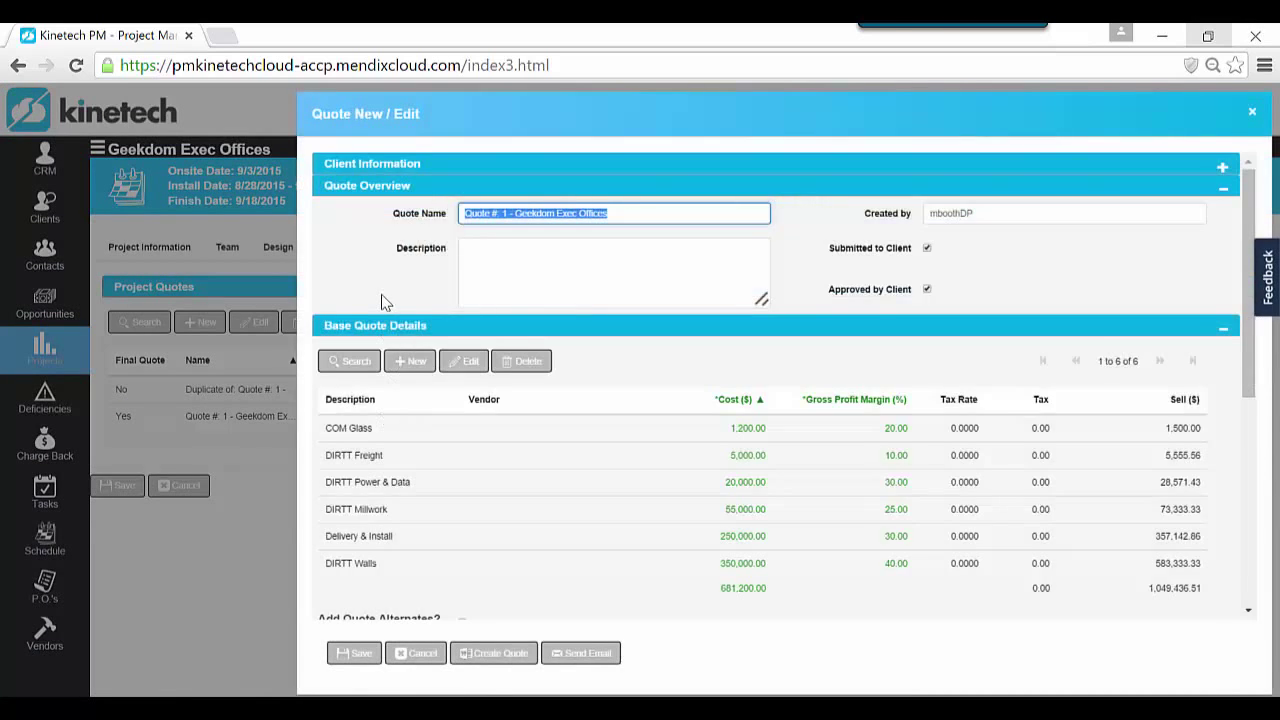
- Expand the quote's Detailed Install Estimate and check the available Complexity options
scroll(385, 305, "down", 10)
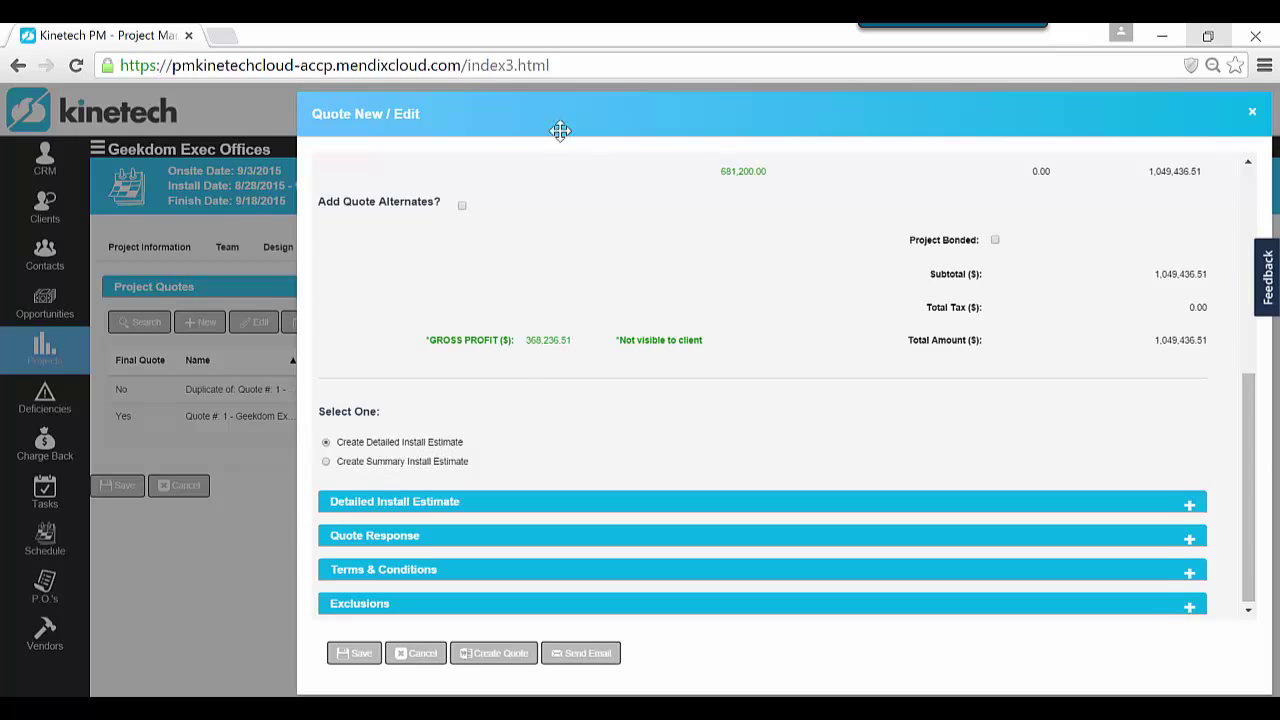
left_click_drag(566, 126, 496, 124)
left_click(486, 509)
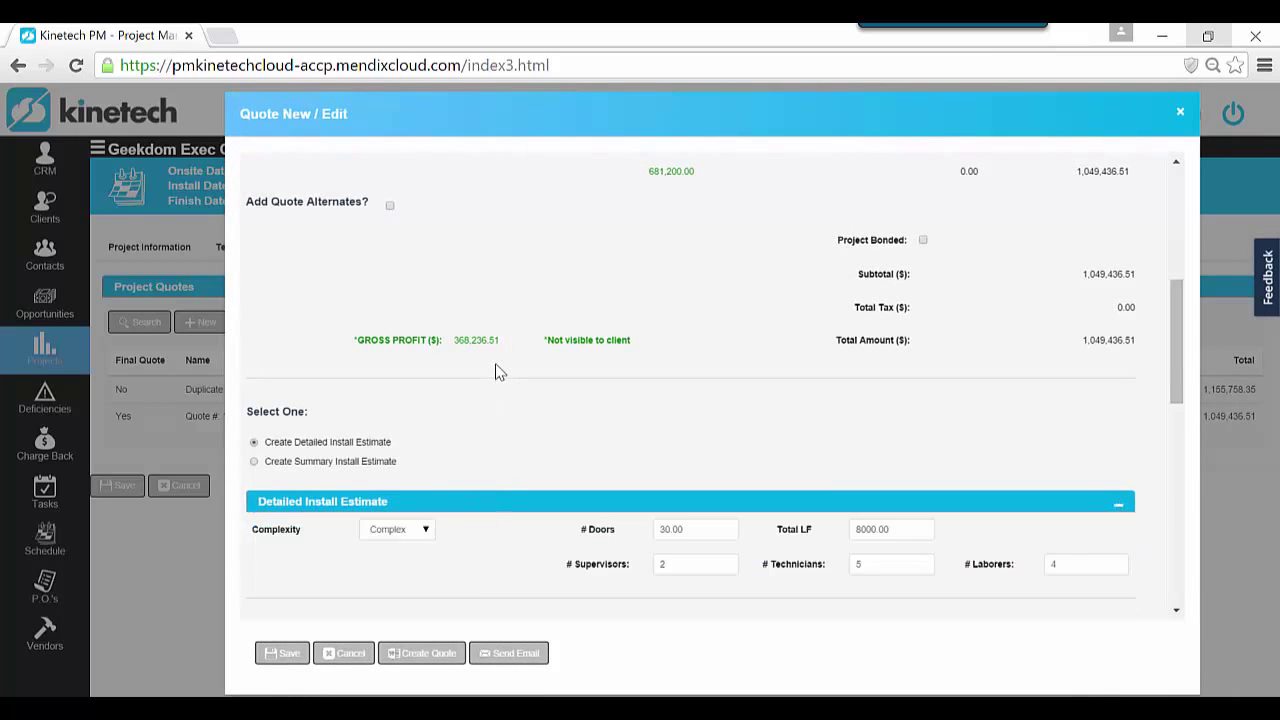
scroll(494, 371, "down", 3)
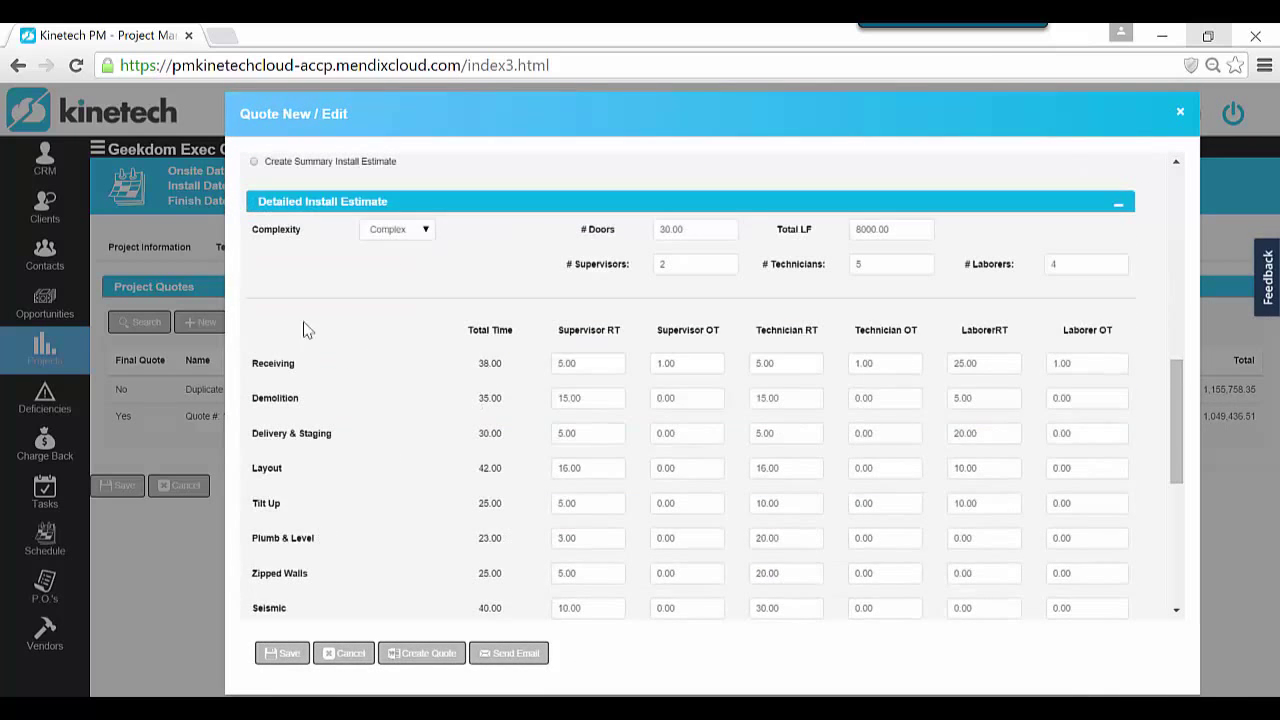
left_click(426, 231)
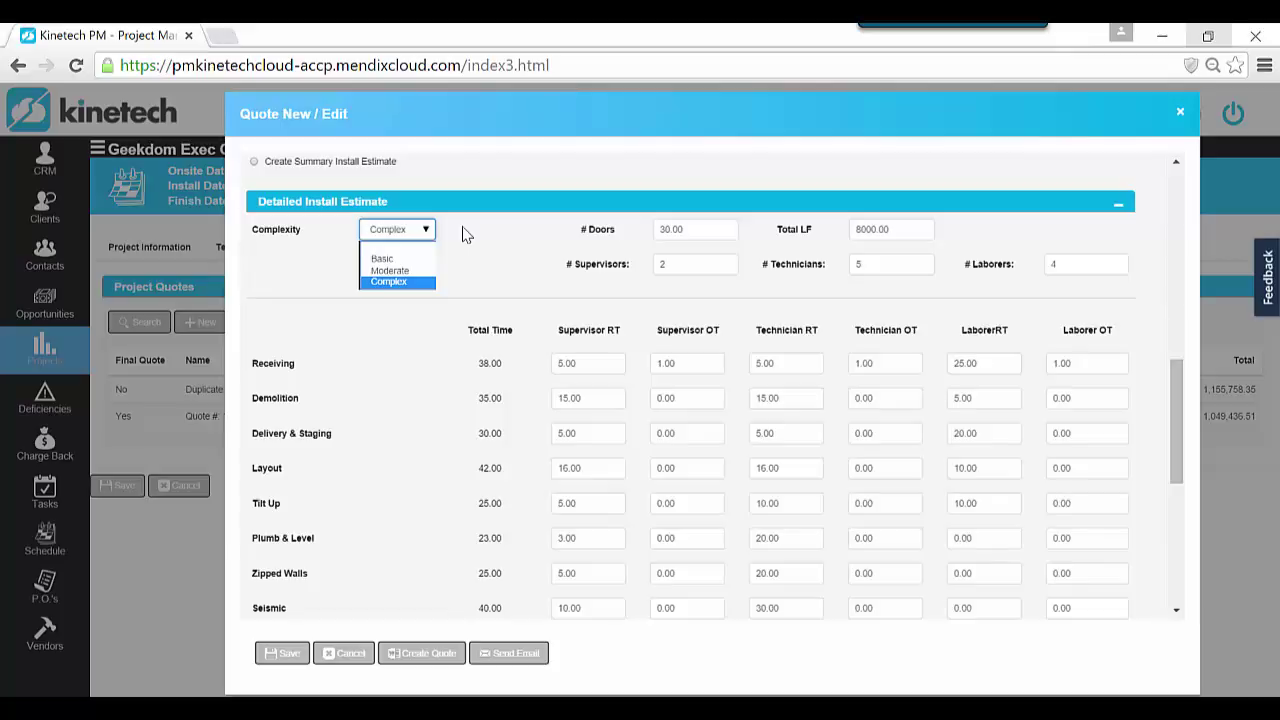
left_click(463, 233)
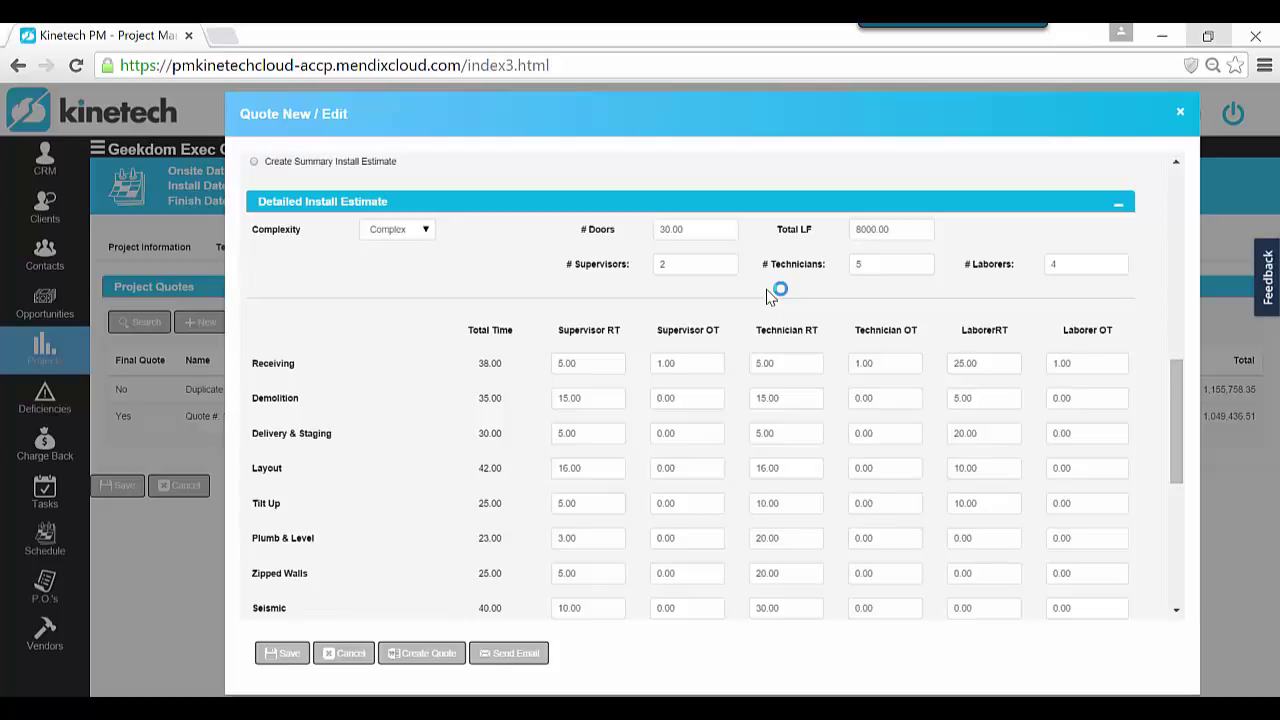
- Set the Receiving row's Supervisor RT to 10 and Supervisor OT to 10, and check the estimate totals
scroll(770, 296, "down", 1)
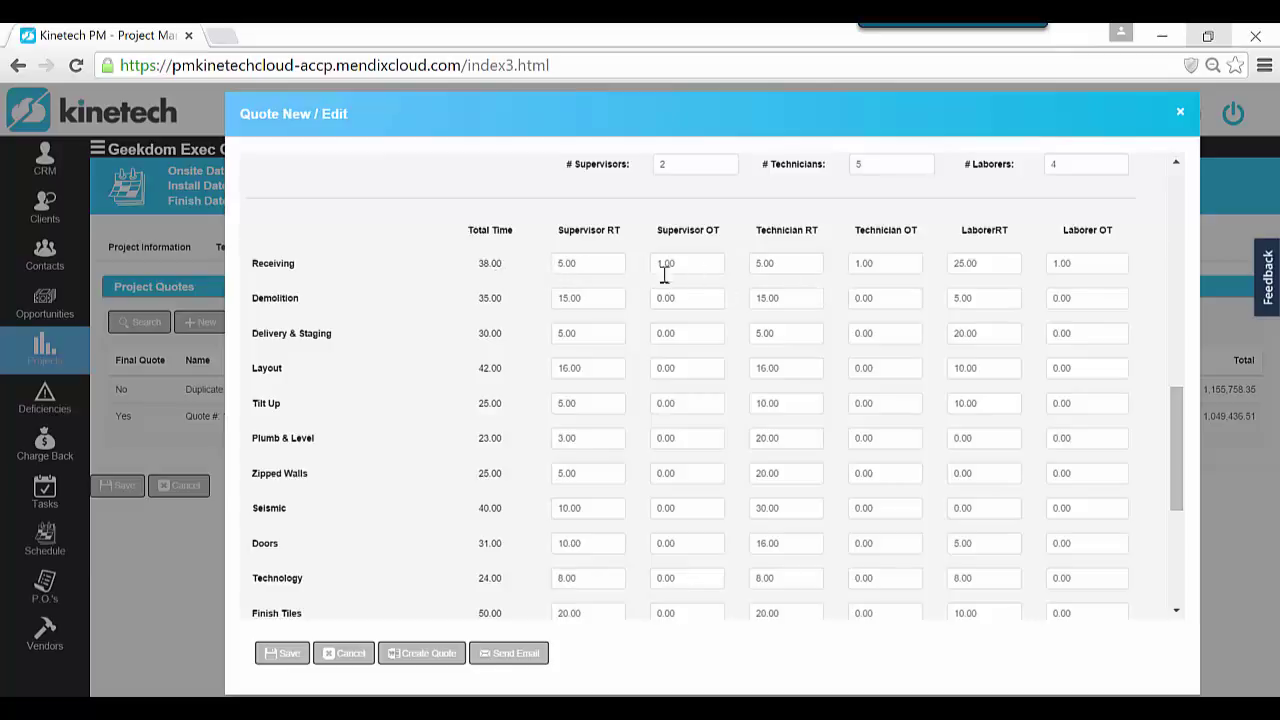
left_click(571, 262)
type("10")
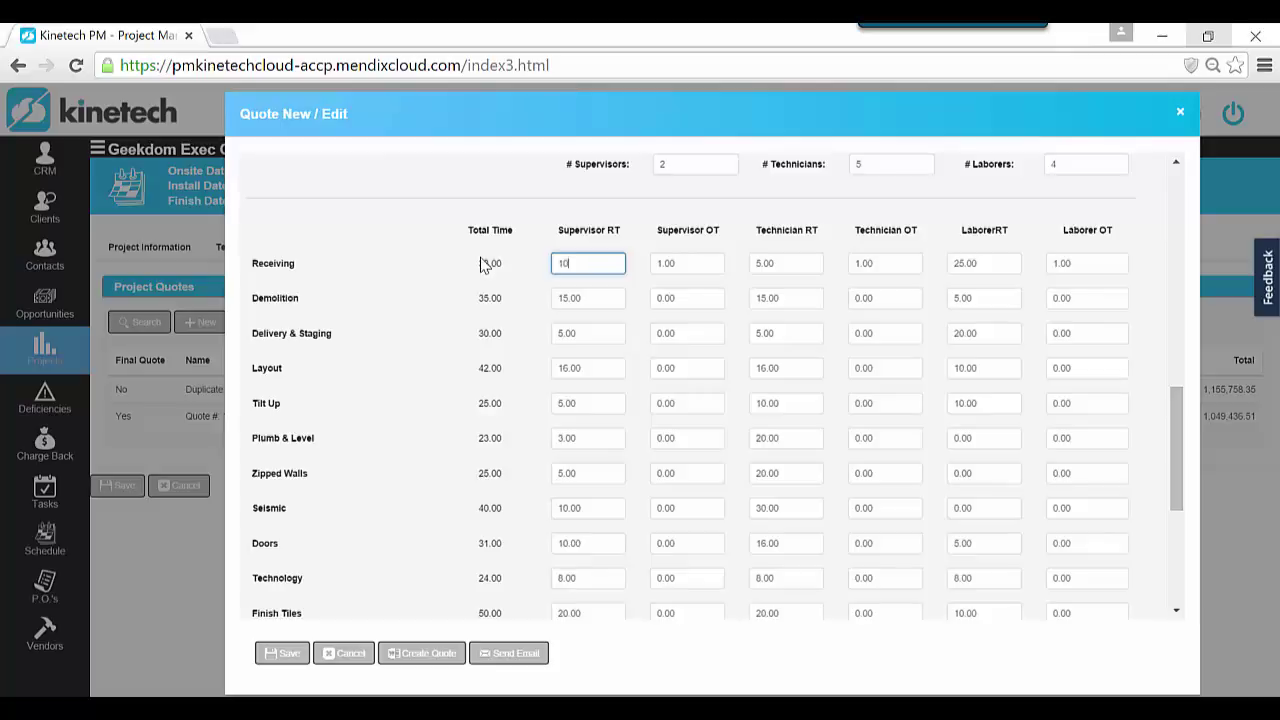
key("Tab")
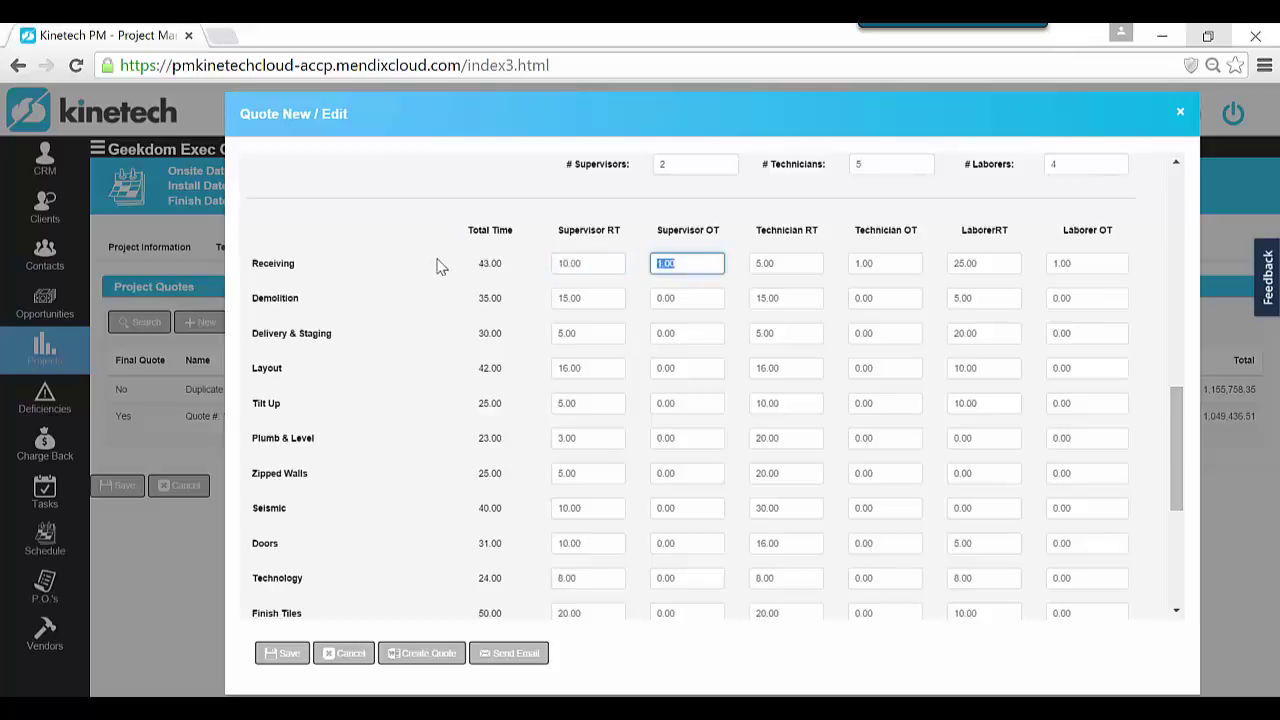
type("10")
key("Tab")
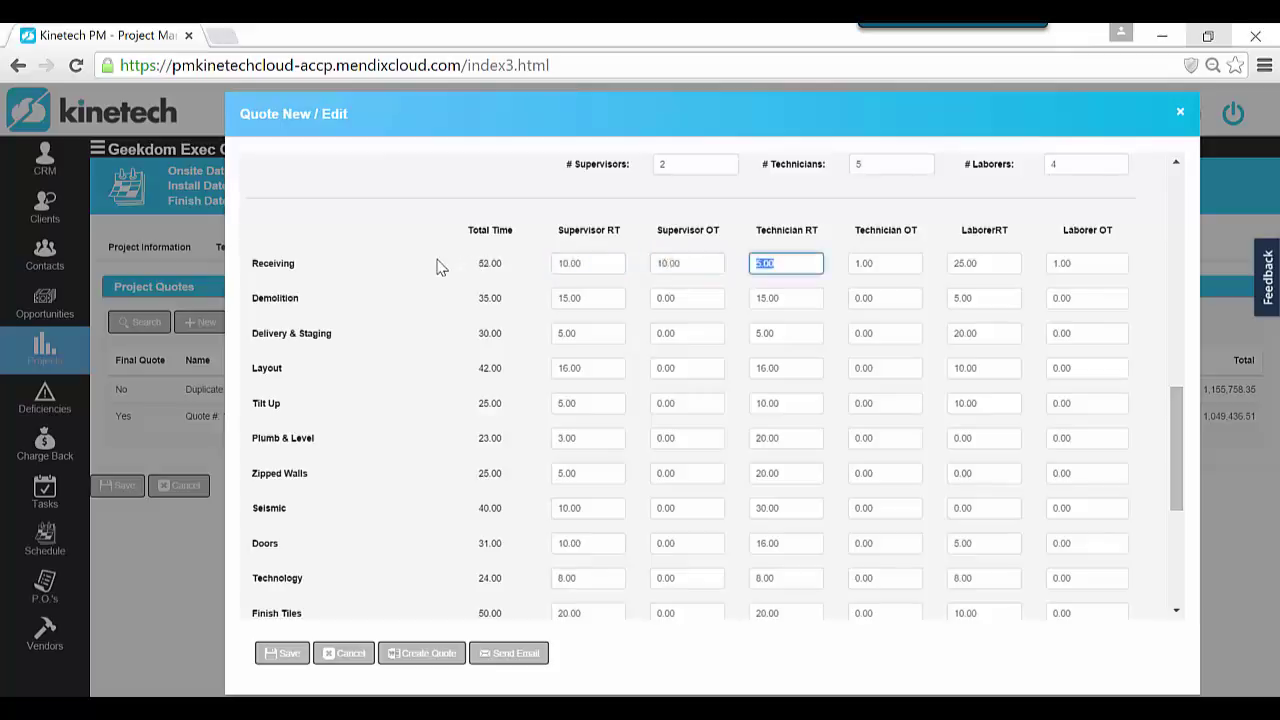
left_click(440, 280)
scroll(420, 288, "down", 4)
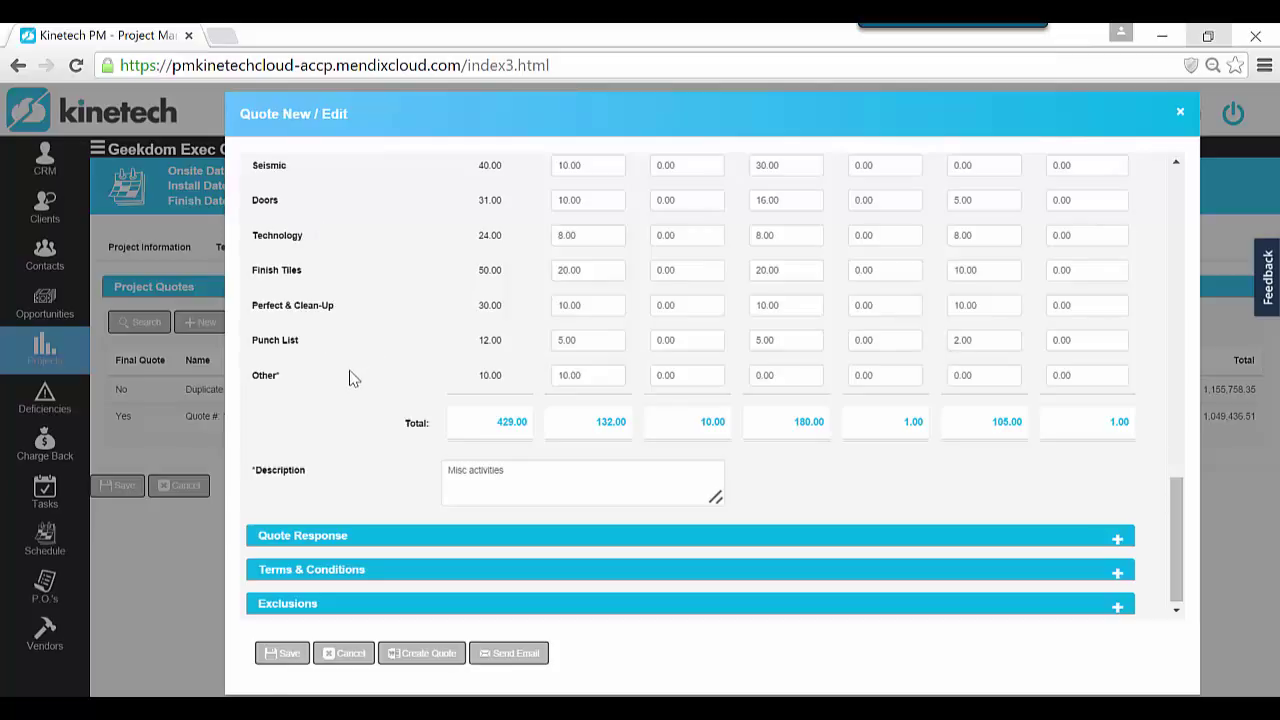
- Switch the quote to the summary install estimate, expand it and review the hours per activity
scroll(414, 551, "up", 7)
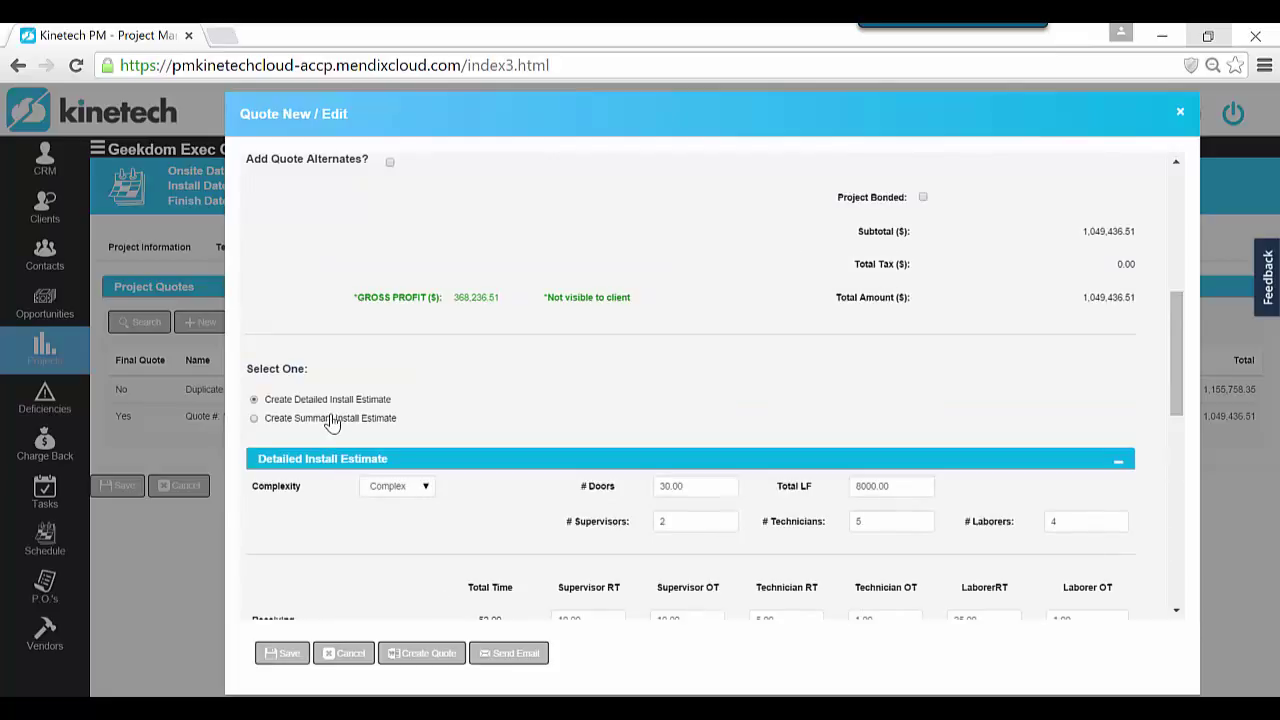
left_click(328, 420)
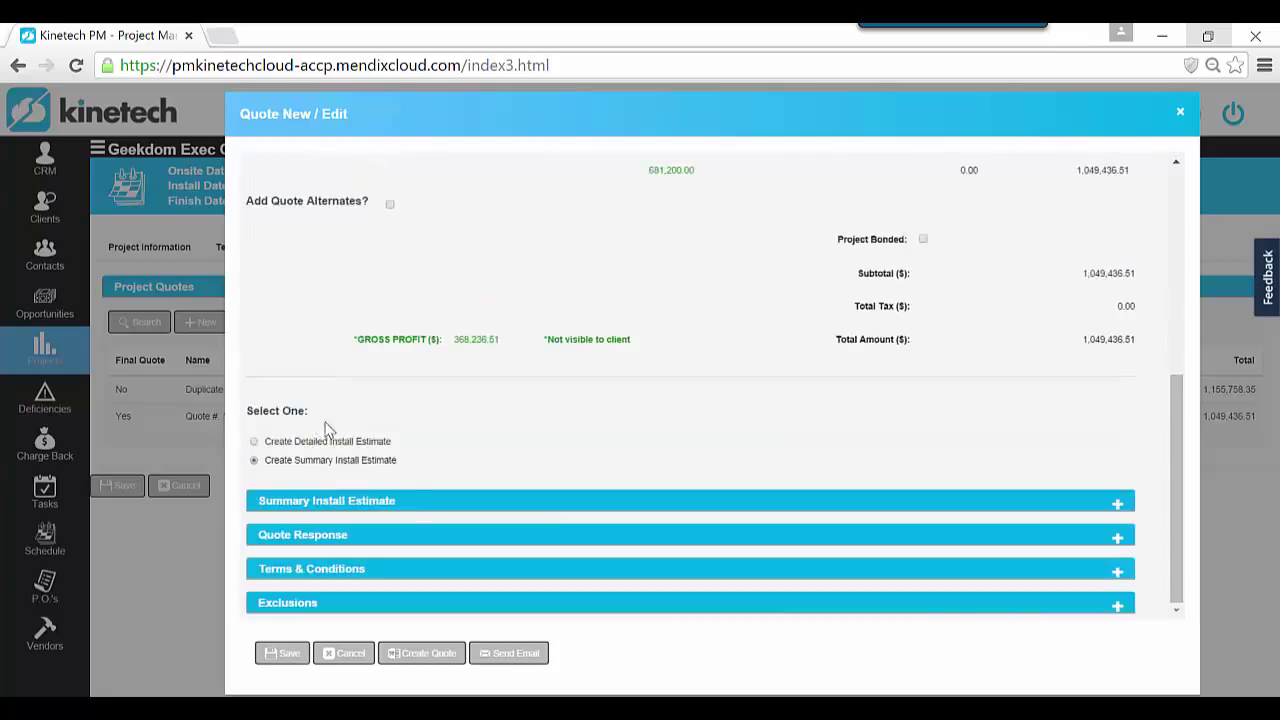
left_click(419, 518)
scroll(471, 452, "down", 4)
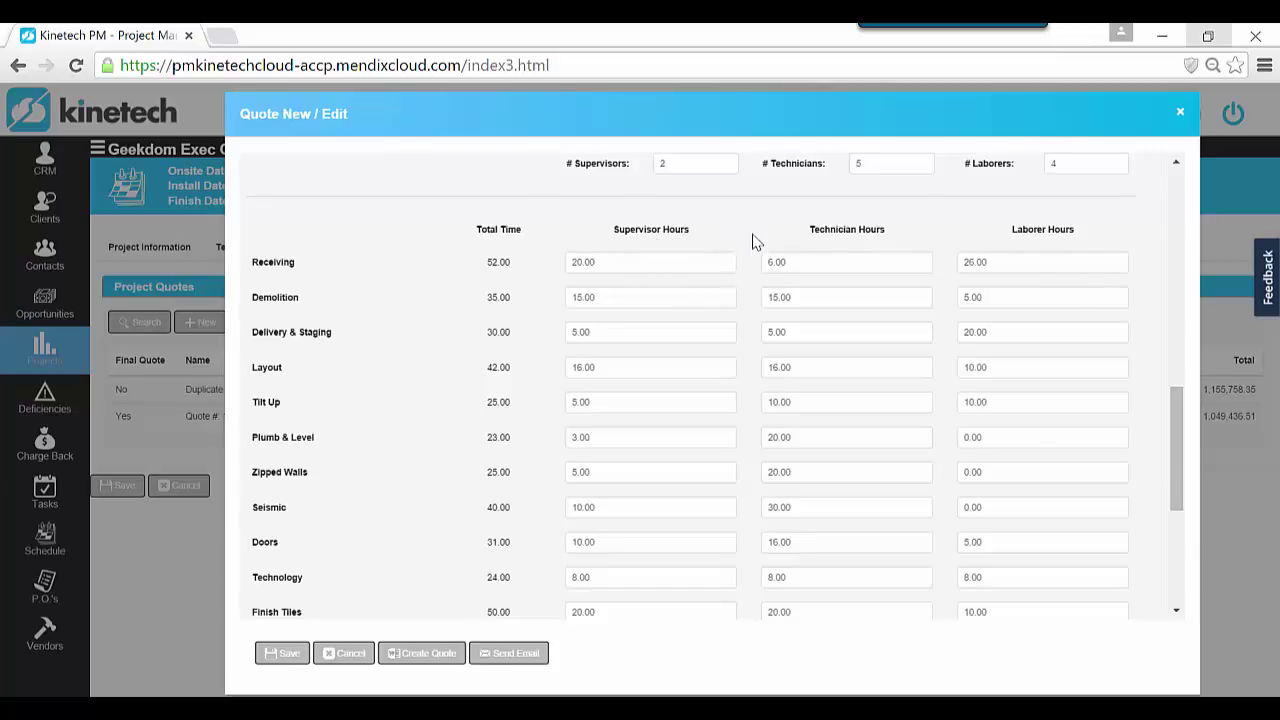
scroll(755, 242, "down", 3)
scroll(755, 242, "up", 6)
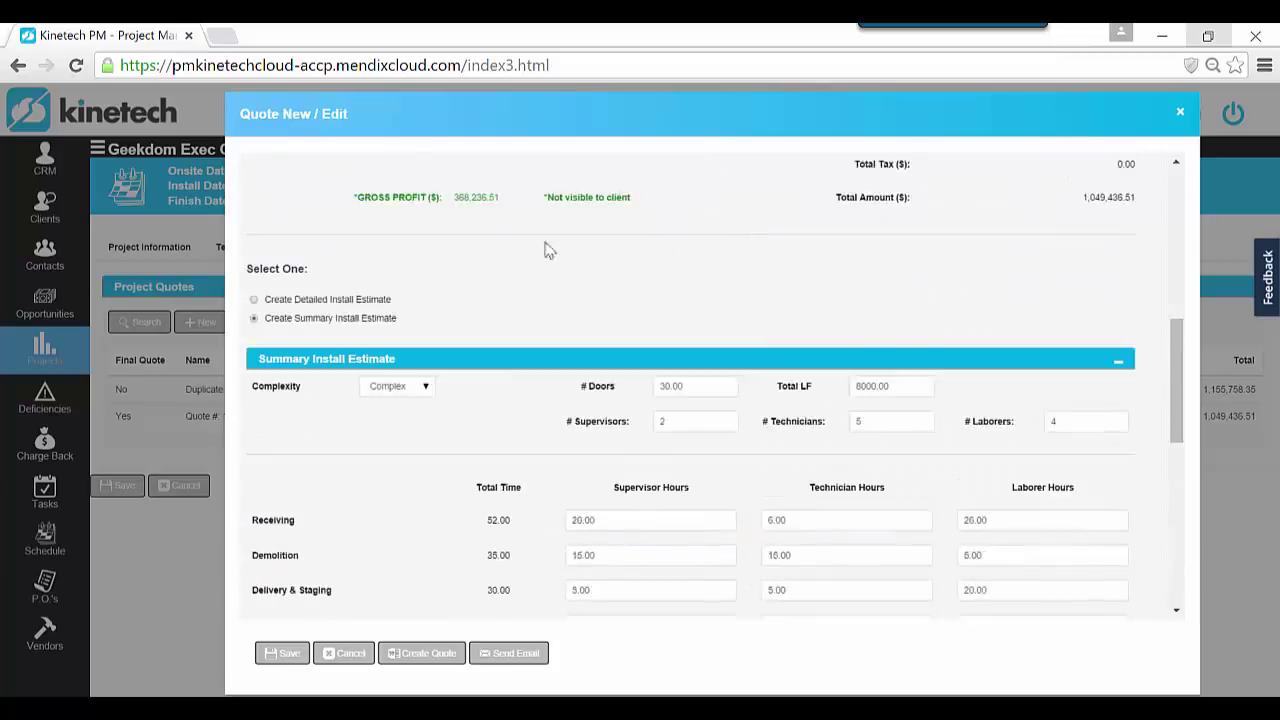
- Select the detailed install estimate for the quote and save the quote
left_click(322, 300)
scroll(510, 335, "down", 3)
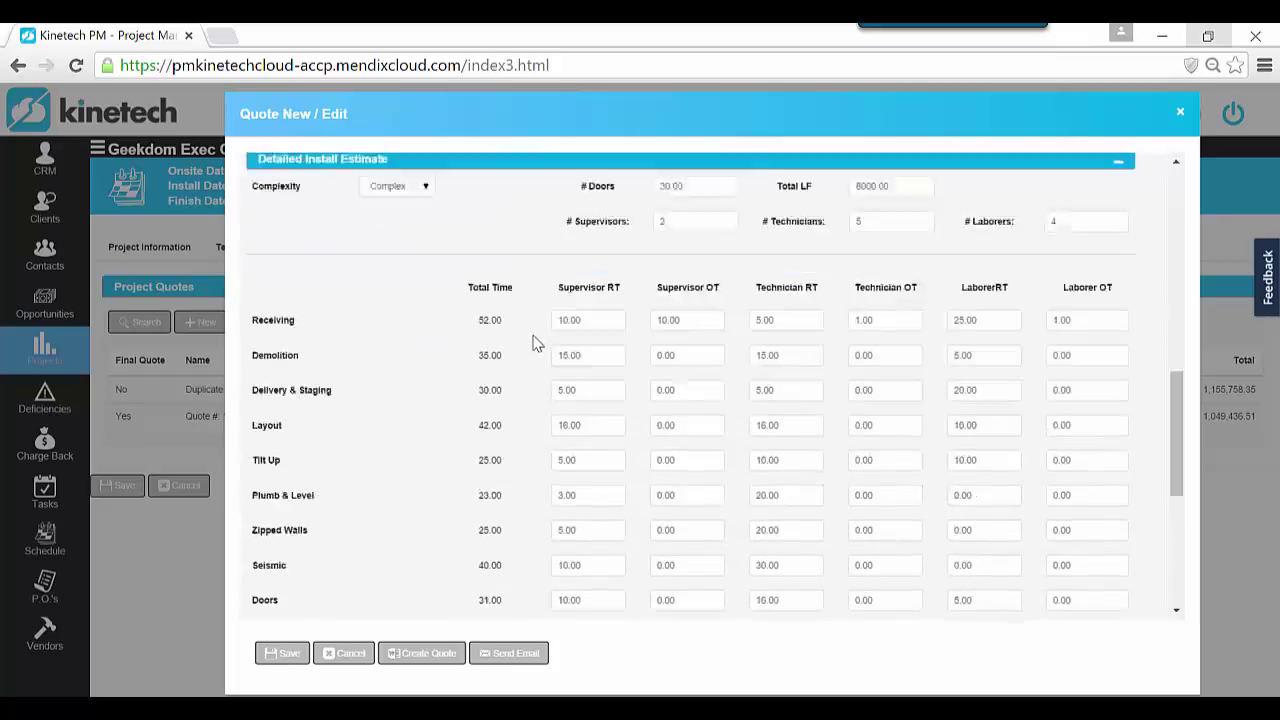
left_click(285, 660)
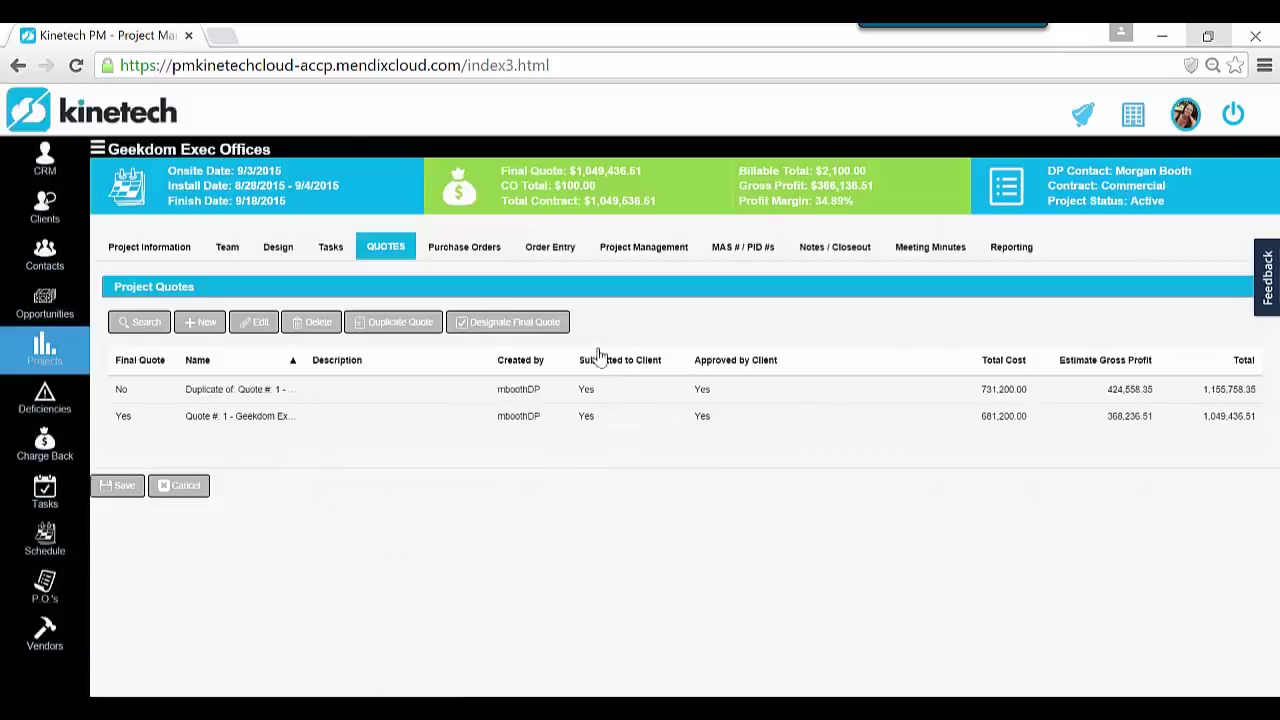
- Open the Day 1 status report in the project's management area and adjust the Install Activity column's width to show its full heading
left_click(636, 257)
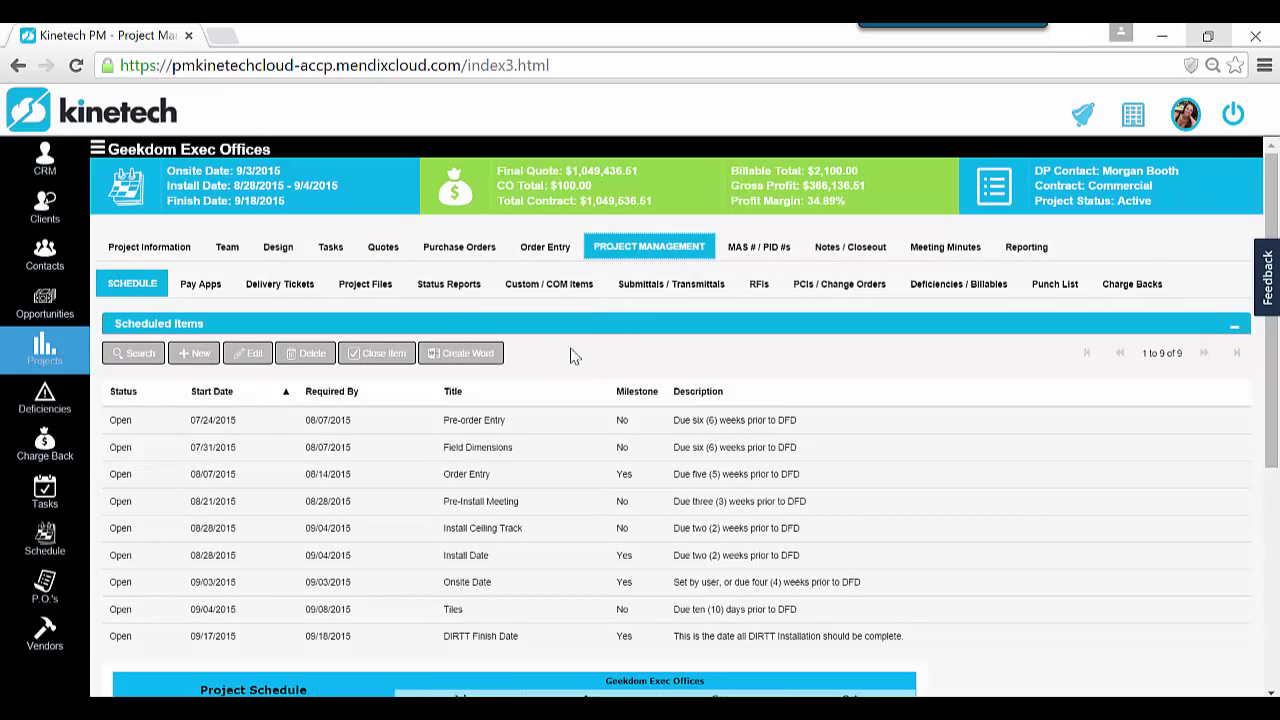
left_click(447, 293)
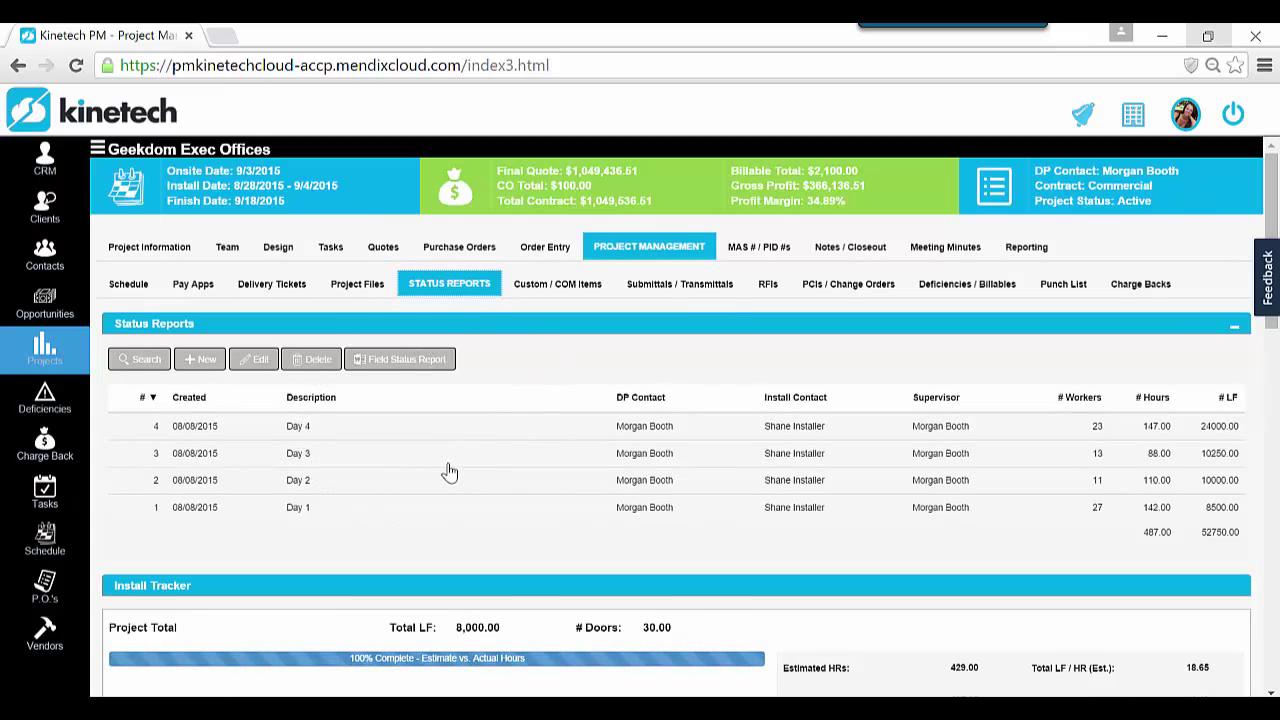
double_click(328, 512)
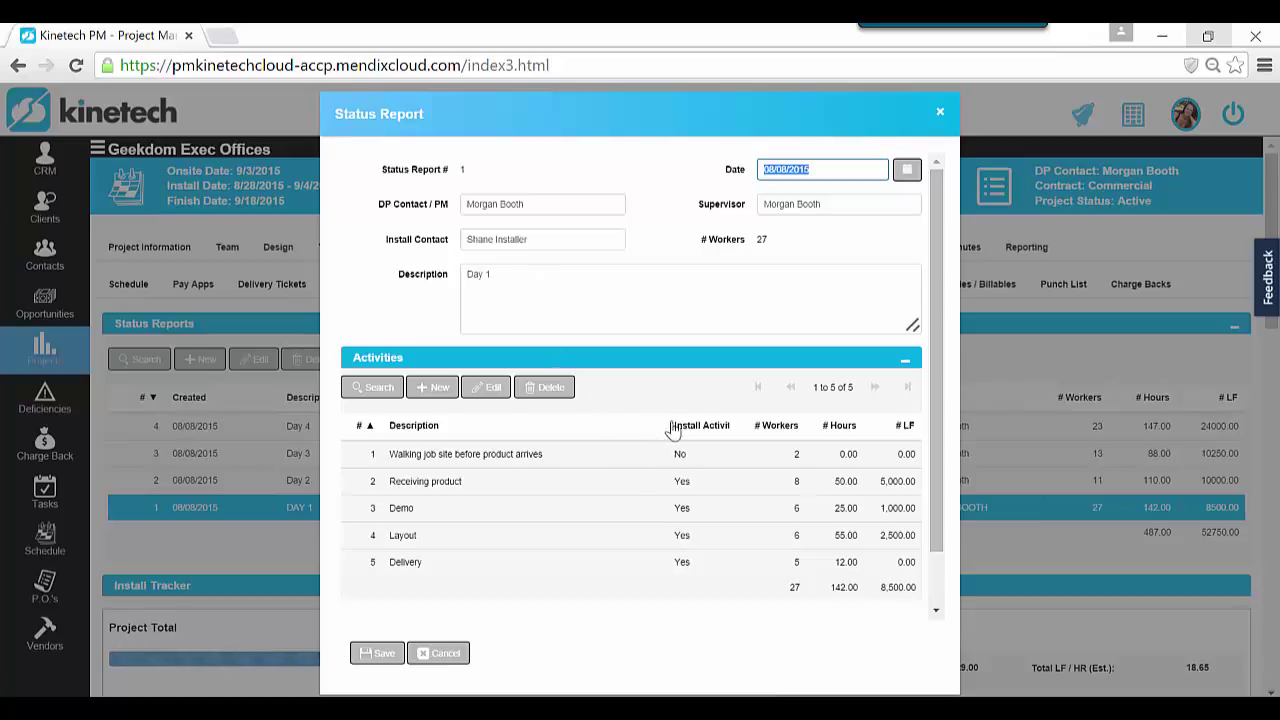
left_click_drag(668, 424, 636, 424)
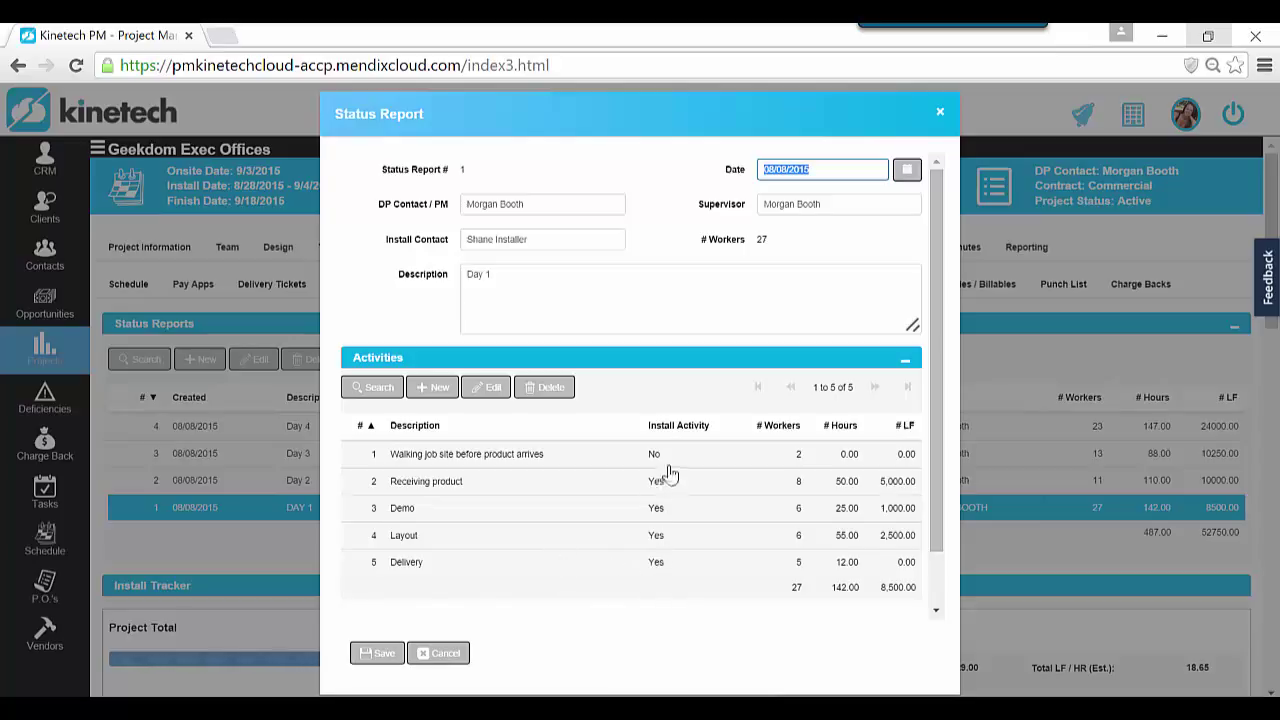
- Add an activity to the Day 1 report with install tracking enabled, activity type Layout and 4000 LF installed
left_click(431, 386)
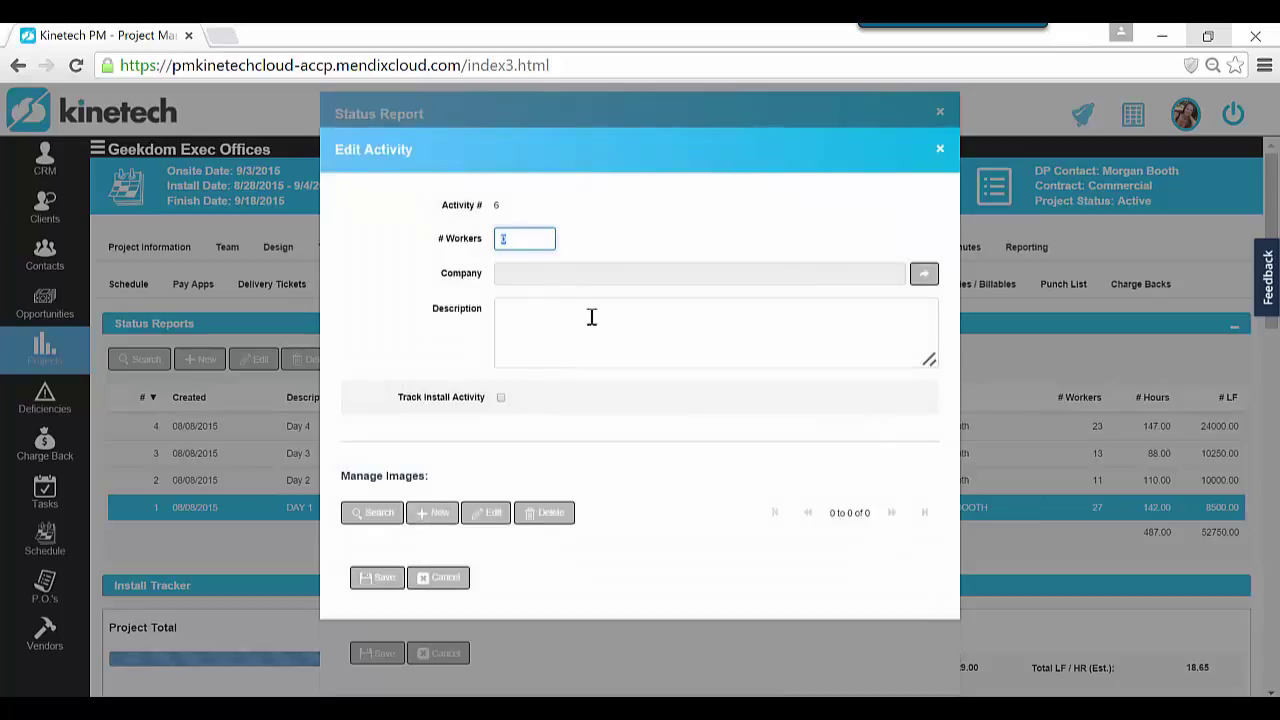
left_click(500, 398)
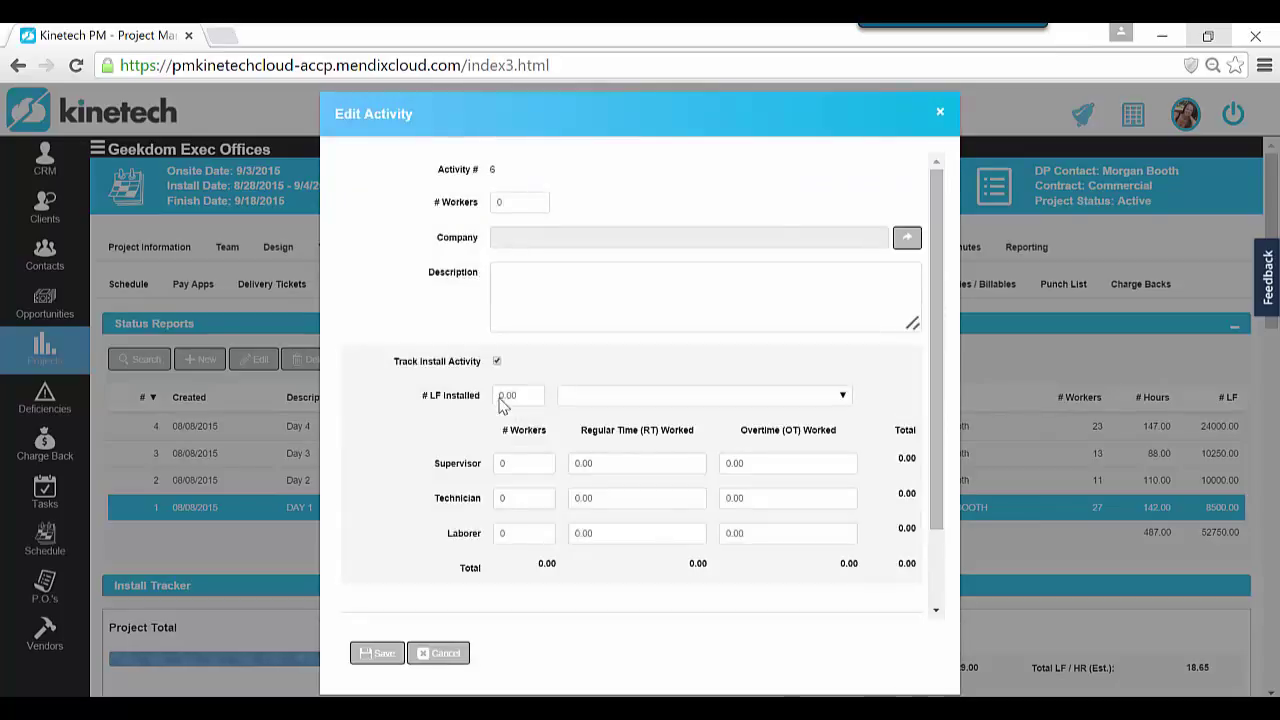
left_click(616, 400)
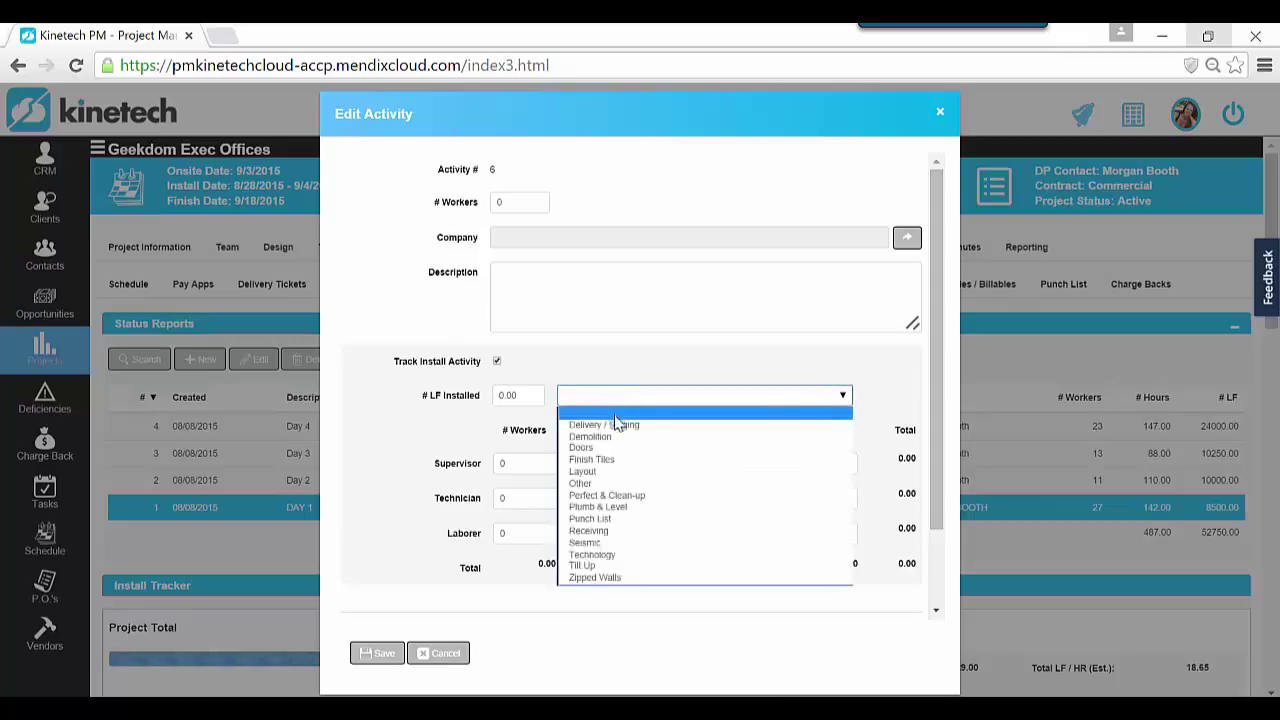
left_click(610, 474)
key("shift+Tab")
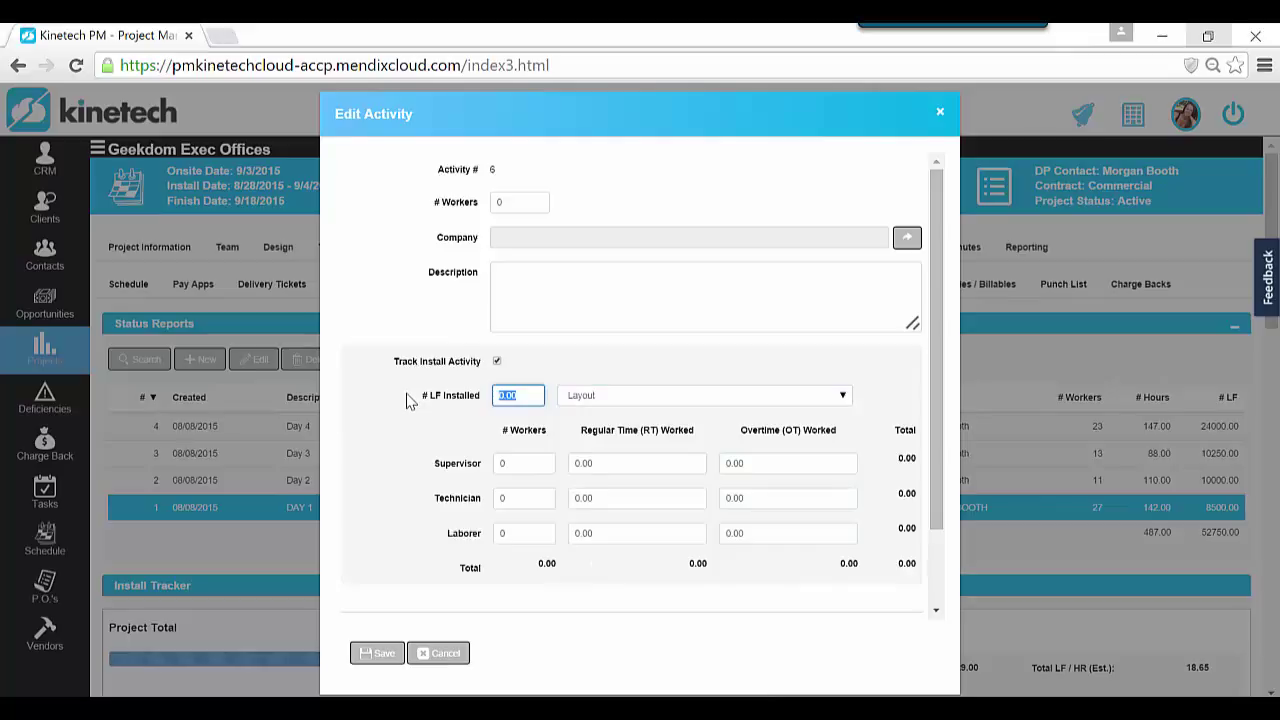
key("Tab")
- Enter workers and regular hours for the activity: supervisor 1 and 10, technician 2 and 20, laborer 3 and 10
key("Tab")
type("1")
key("Tab")
type("10")
key("Tab")
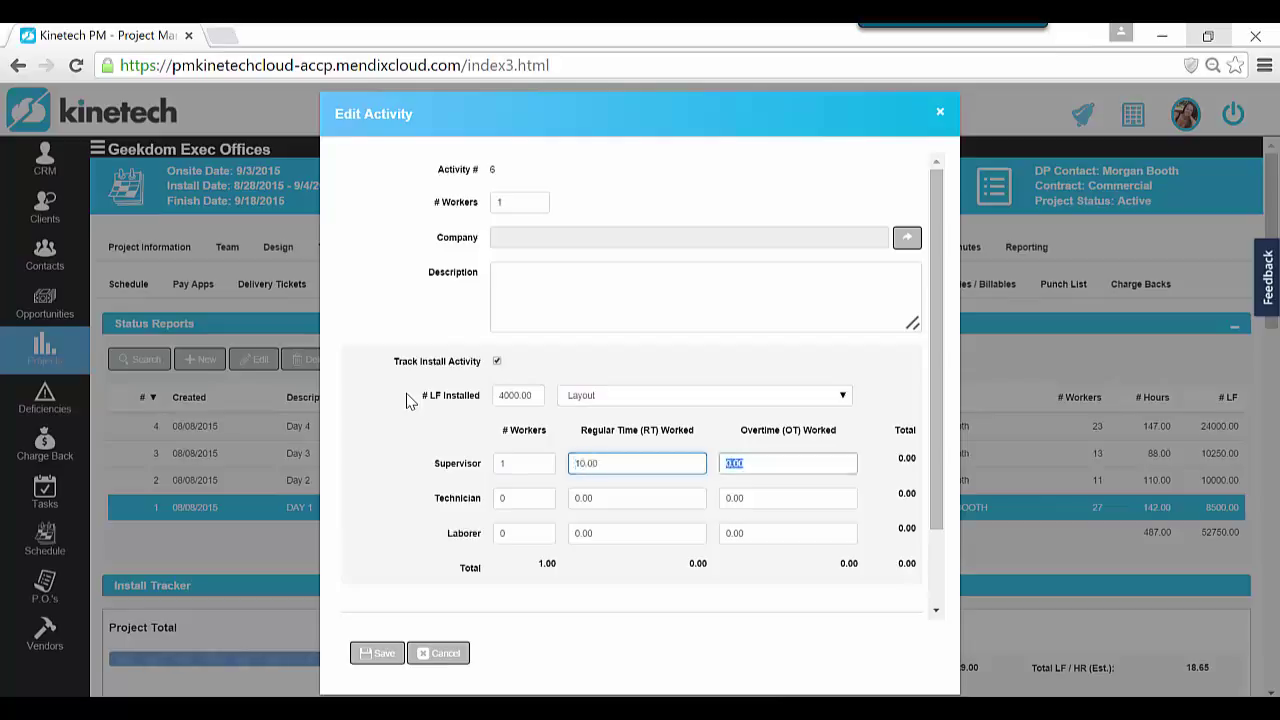
key("Tab")
type("20")
key("Tab")
key("Tab")
type("3")
key("Tab")
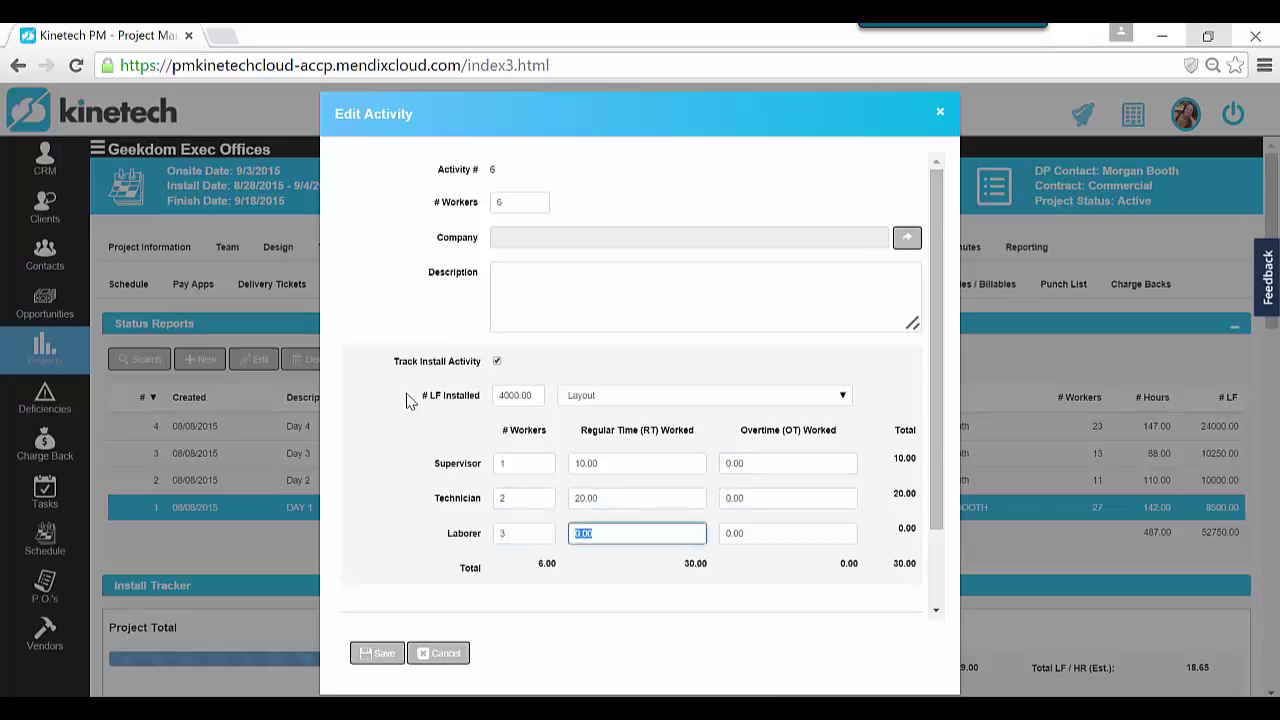
key("Tab")
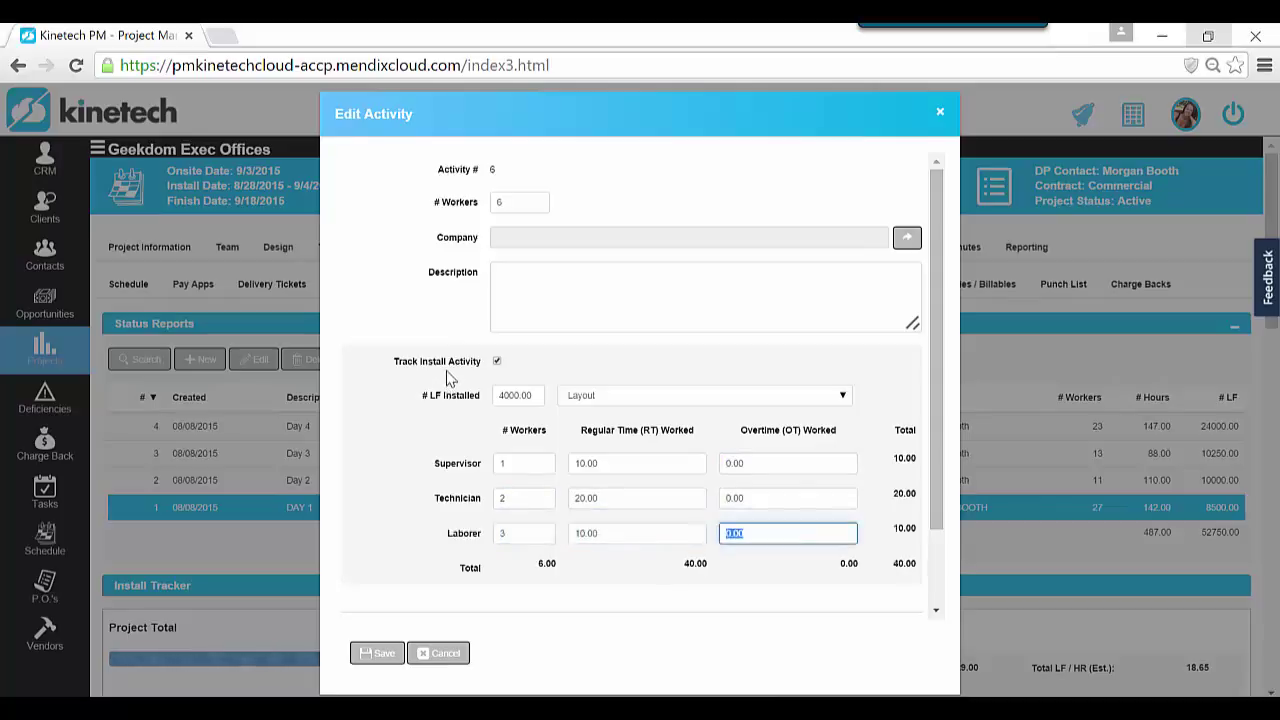
- Describe the activity as "layout of NW corner- Elev AA-ZZ" and save it
left_click(543, 290)
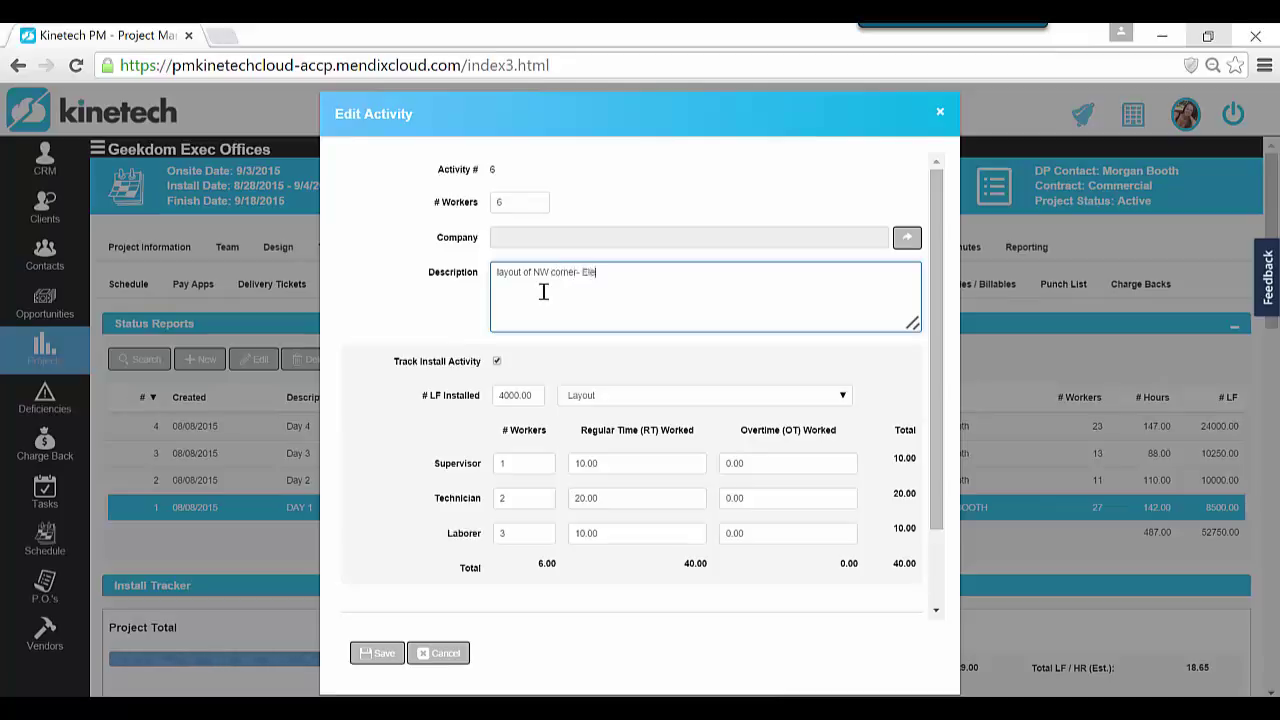
type("ZZ")
left_click(380, 653)
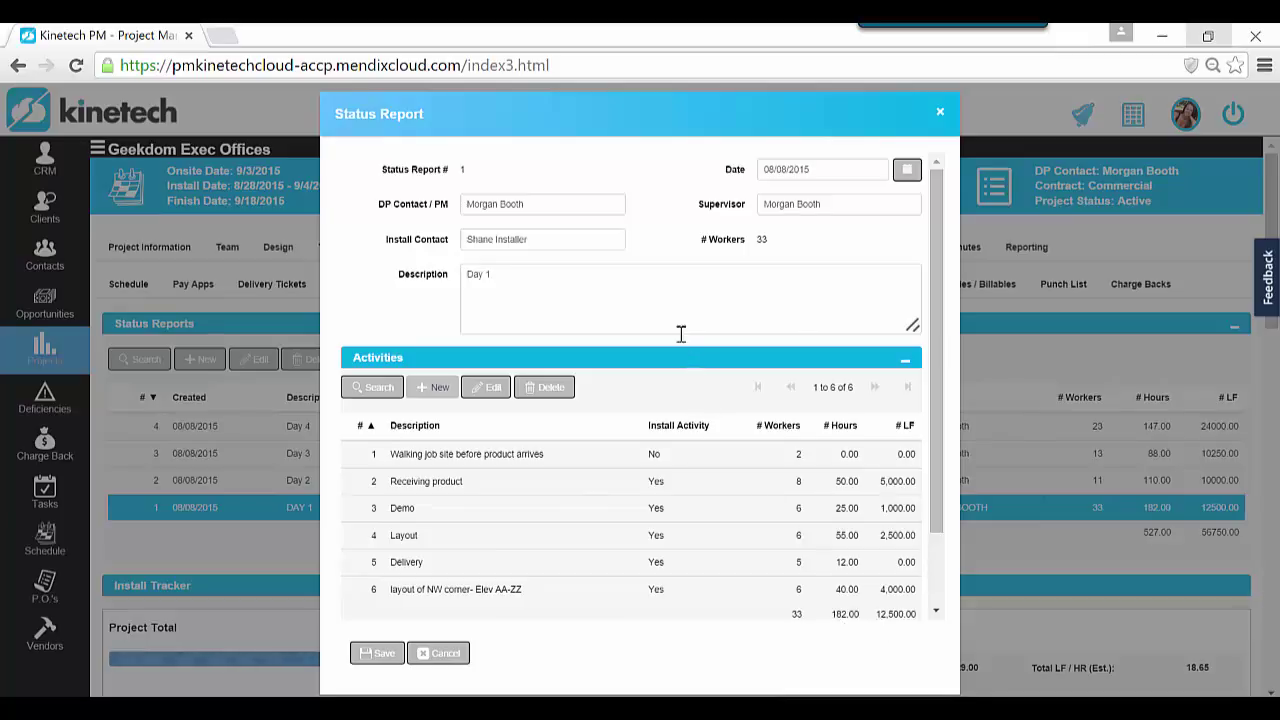
- Expand the status report's Install Activity Details and examine the workers, hours and LF installed
scroll(680, 334, "down", 2)
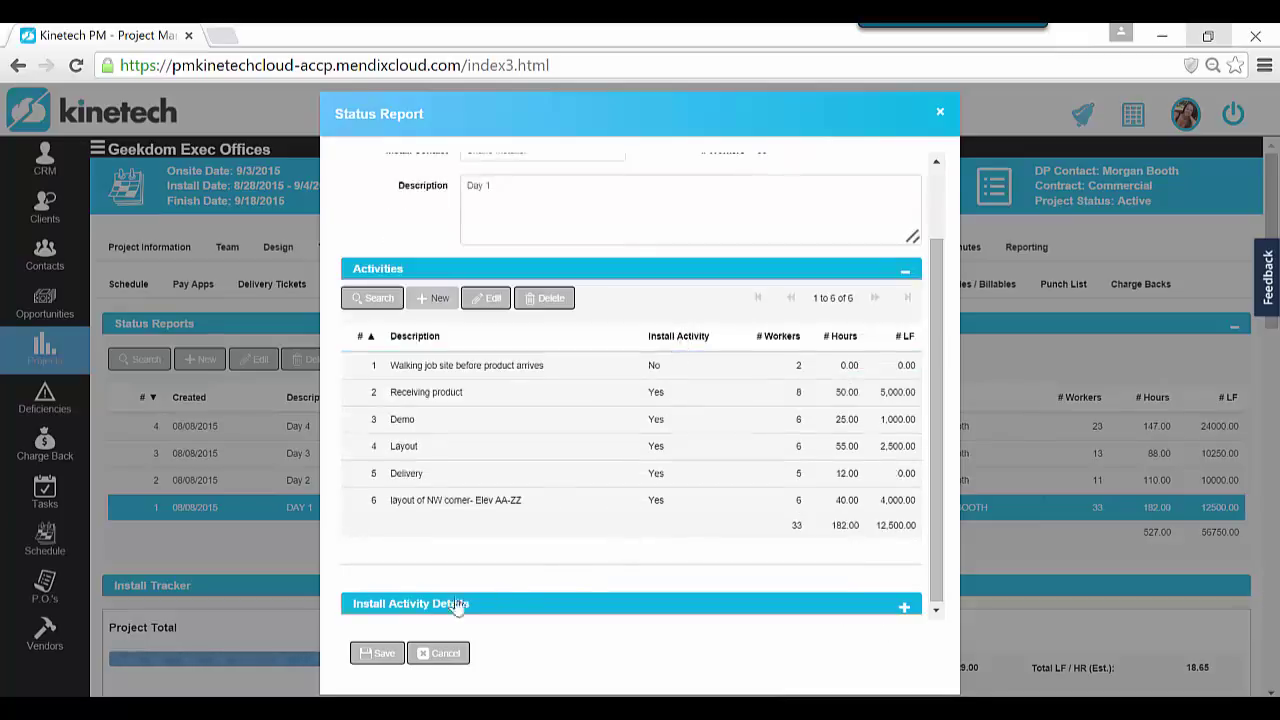
left_click(522, 610)
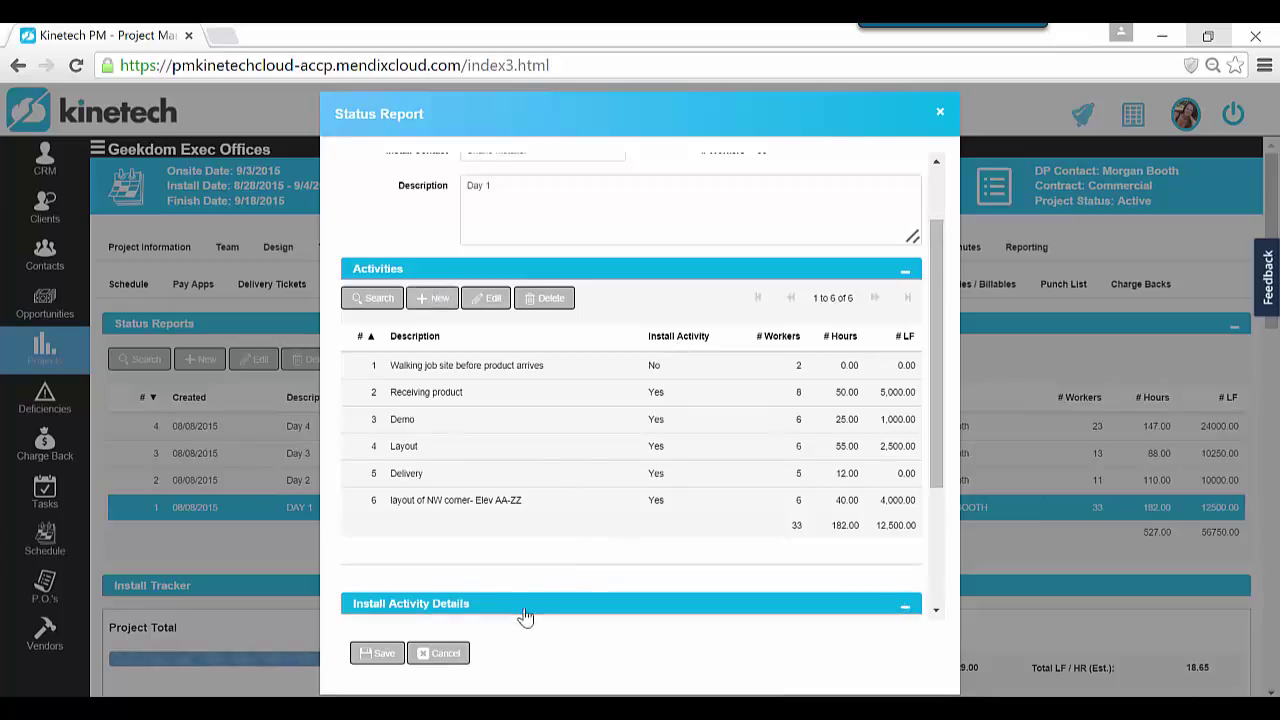
scroll(575, 453, "down", 4)
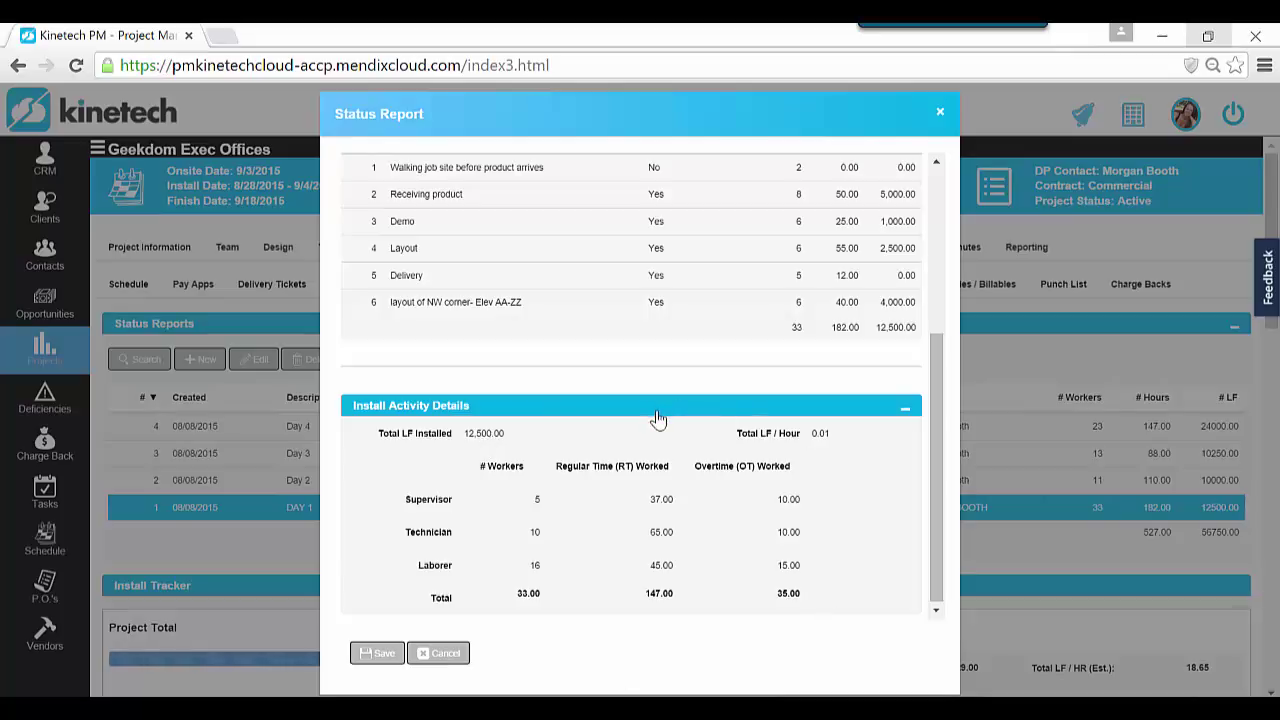
- Save the Day 1 status report and review its field status report document in Word
left_click(373, 658)
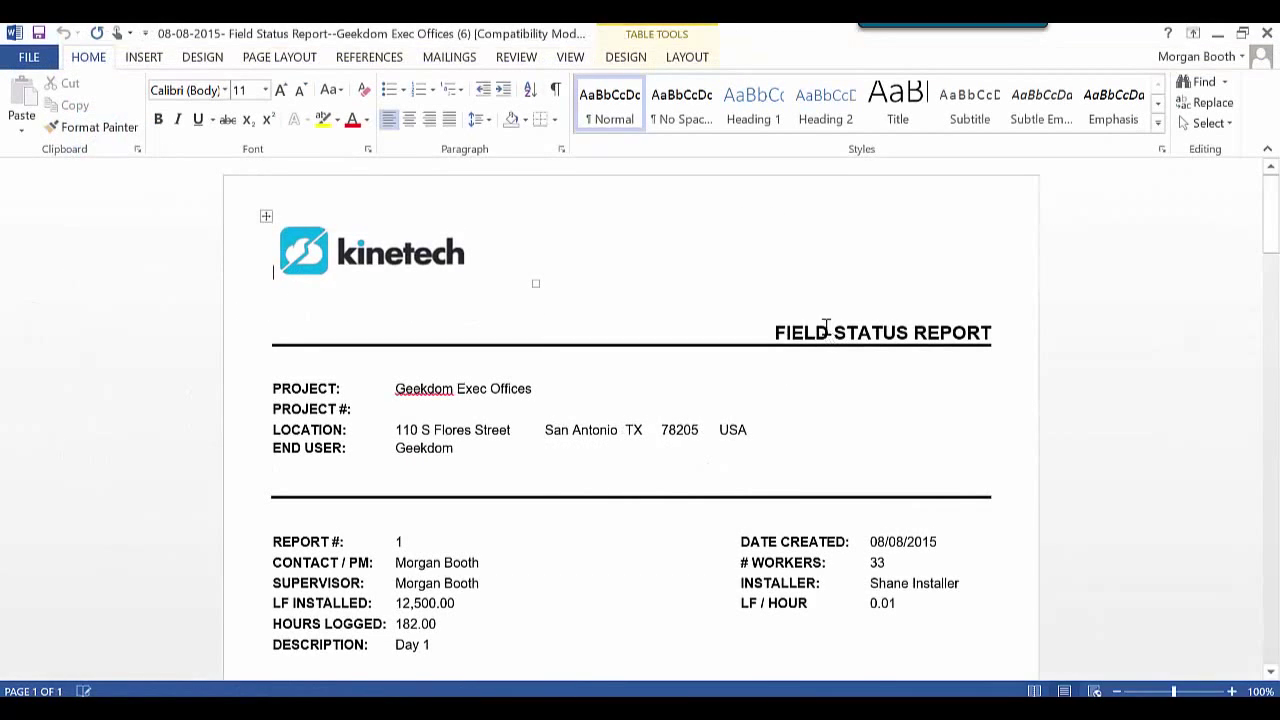
scroll(824, 326, "down", 5)
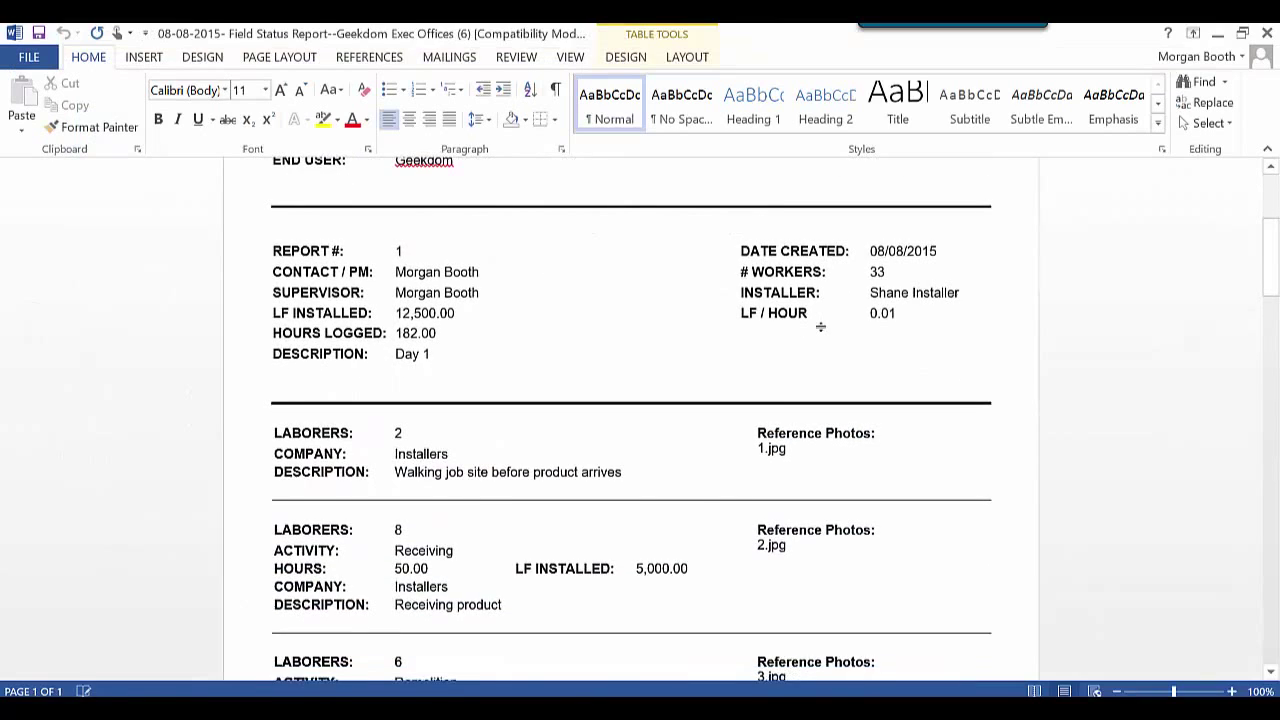
- Read the field status report's activity entries and reference photos through to the last page and close the document
scroll(822, 328, "down", 7)
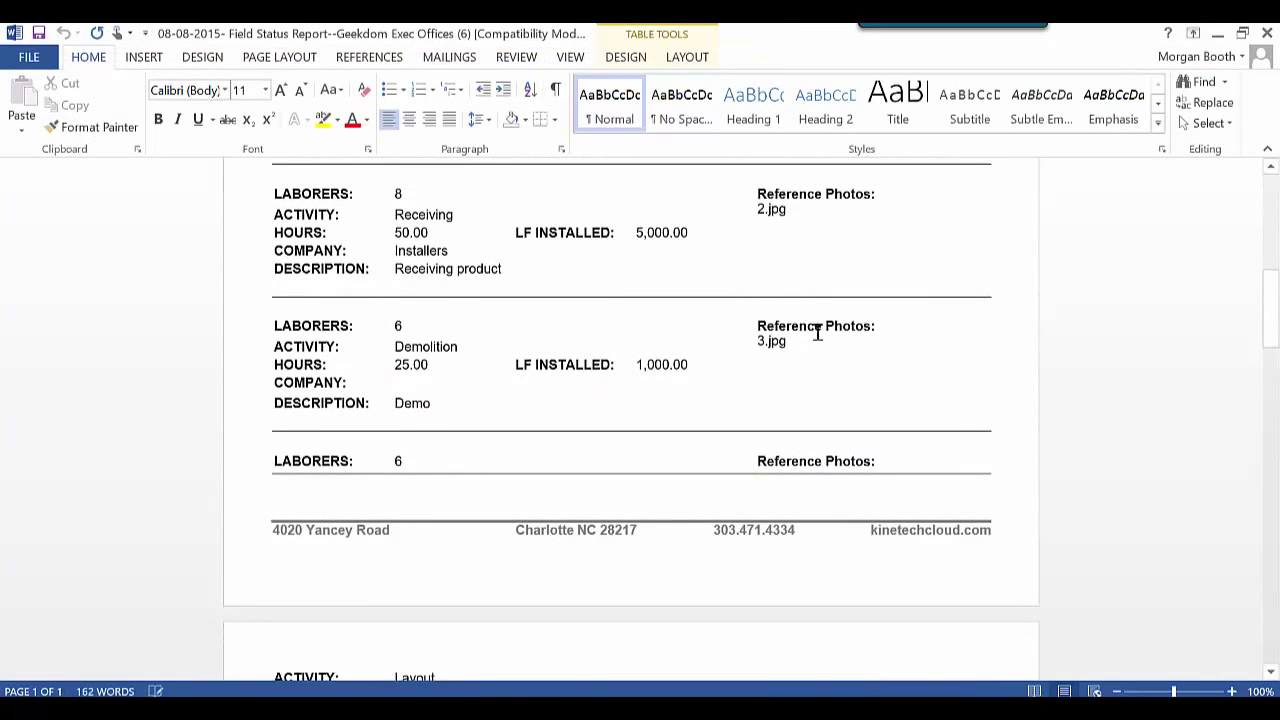
scroll(816, 336, "down", 7)
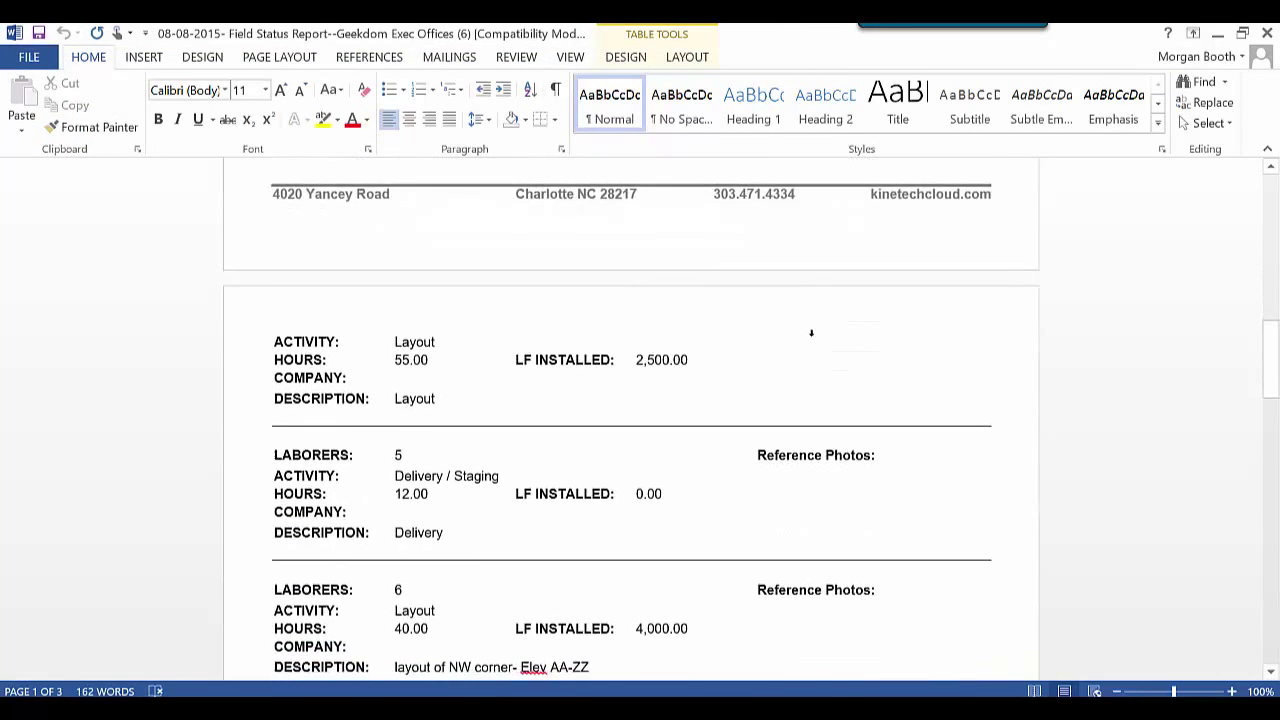
scroll(813, 337, "down", 14)
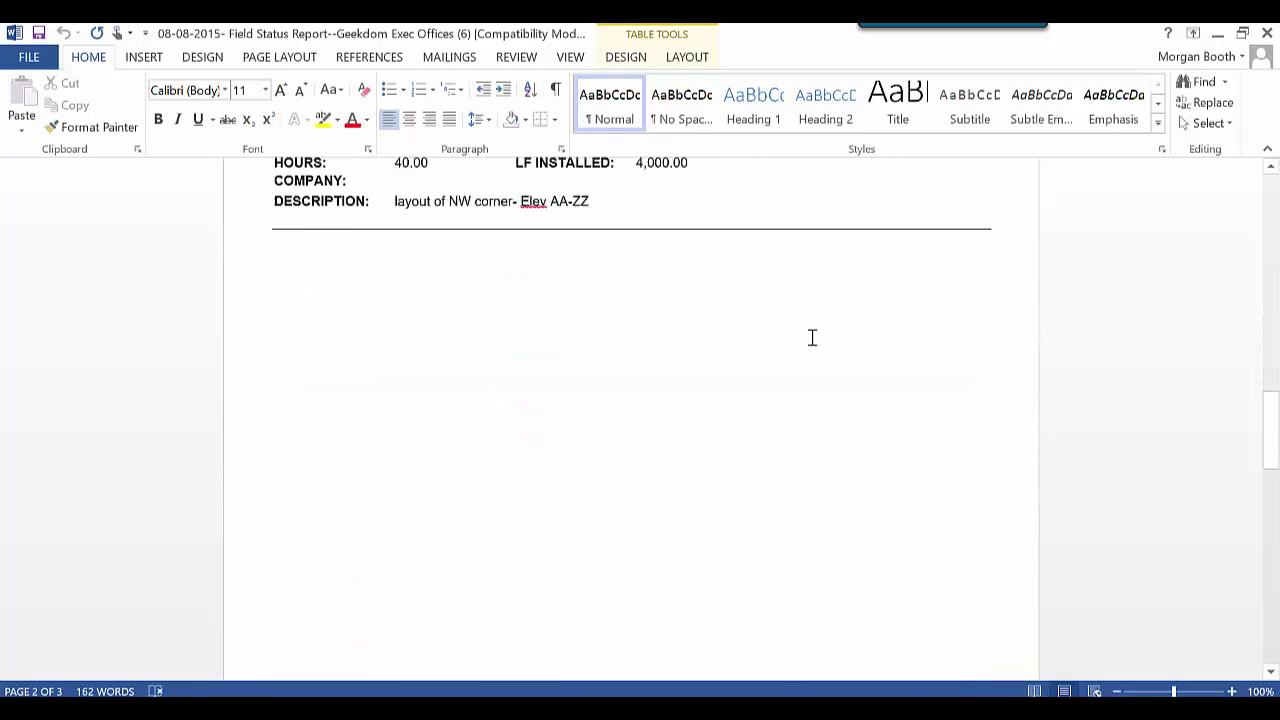
scroll(812, 338, "down", 7)
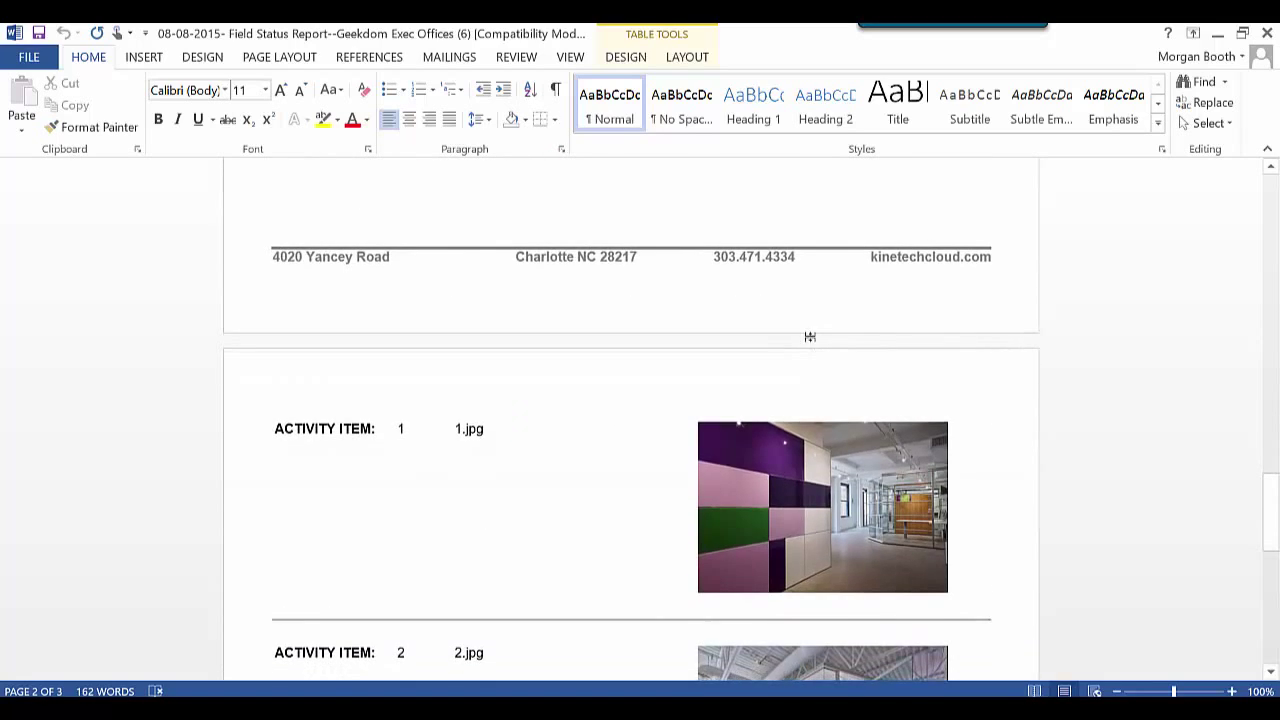
scroll(810, 337, "down", 8)
scroll(810, 340, "down", 7)
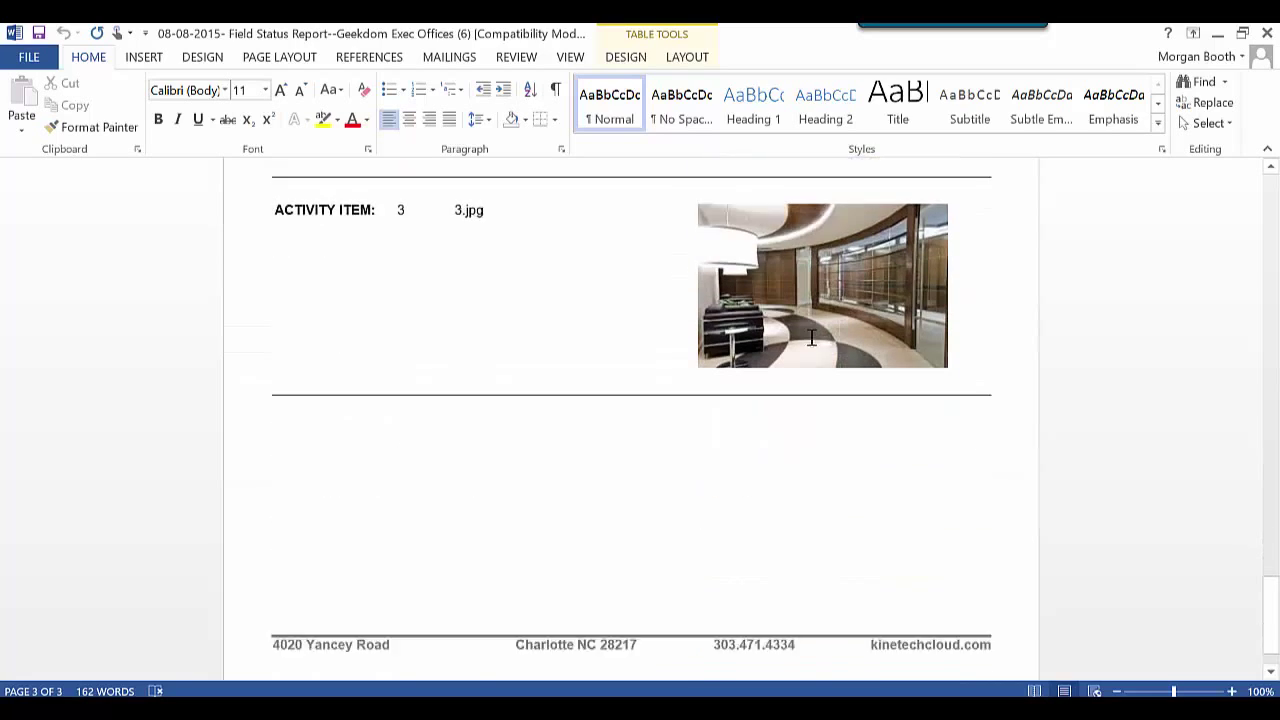
left_click(1266, 33)
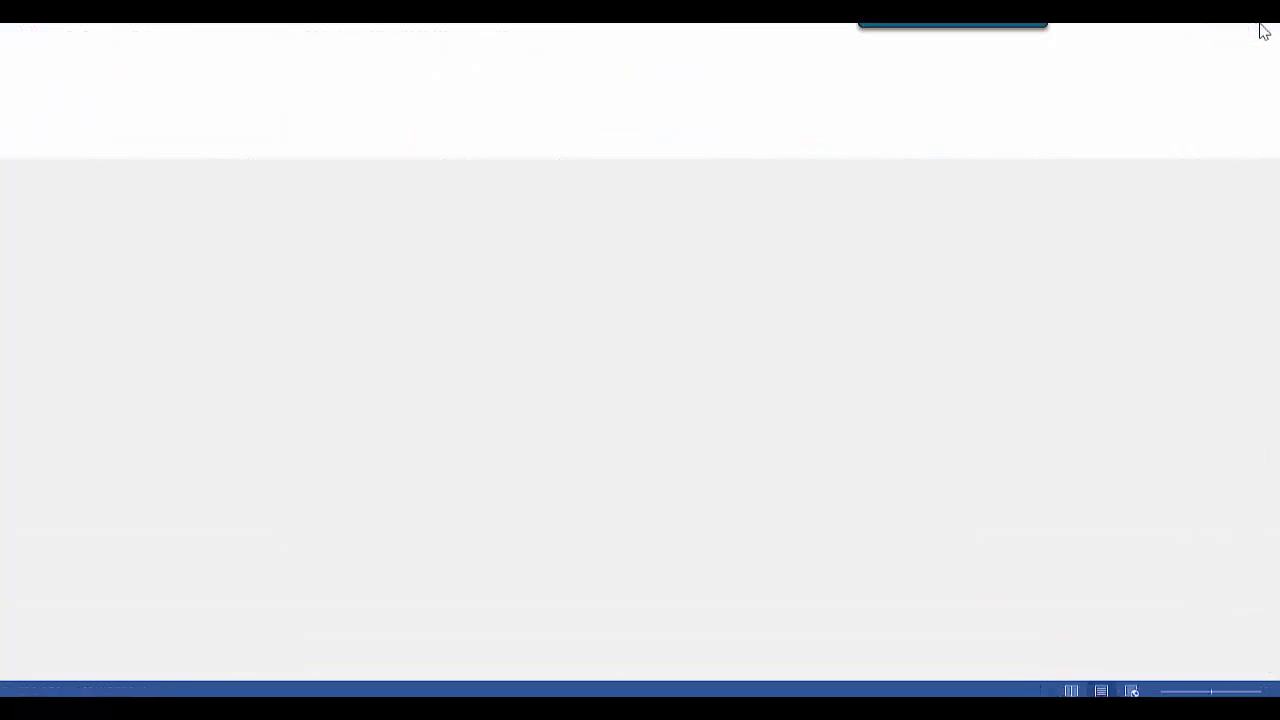
- Examine the Install Tracker's project totals and activity progress, view the Receiving activity's details, and close them
scroll(625, 478, "down", 3)
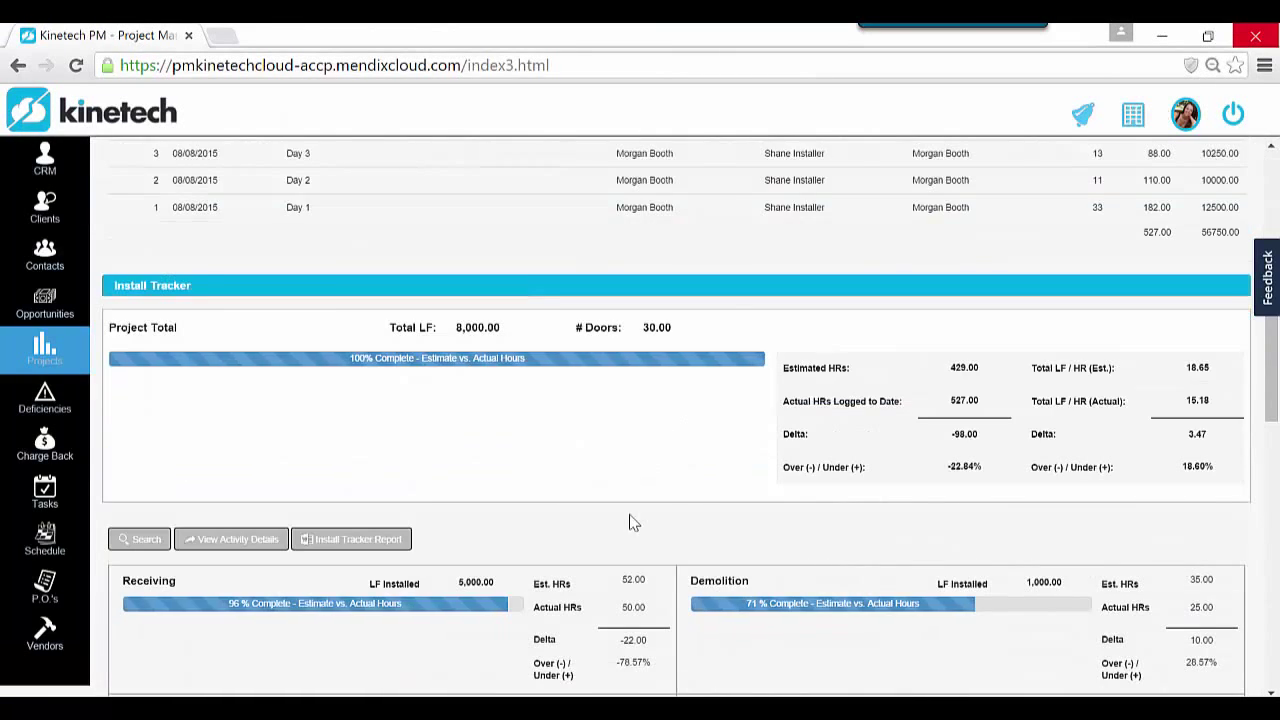
scroll(520, 515, "down", 1)
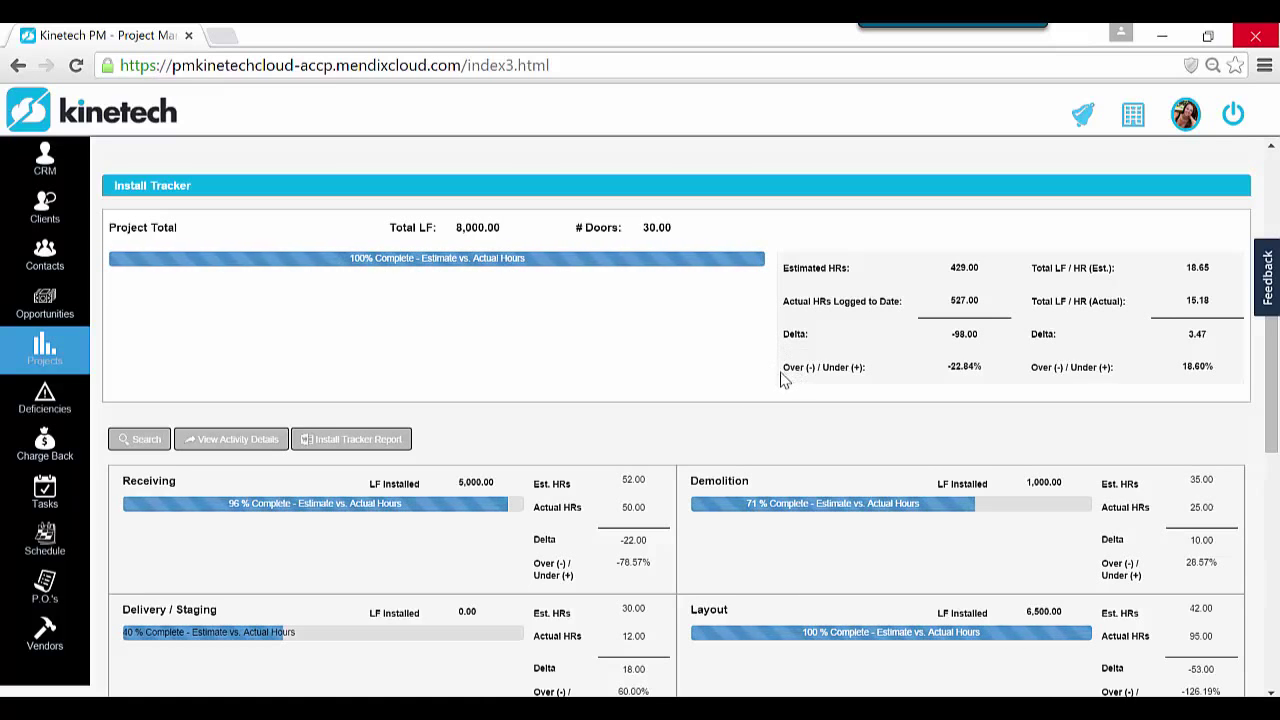
scroll(767, 385, "down", 2)
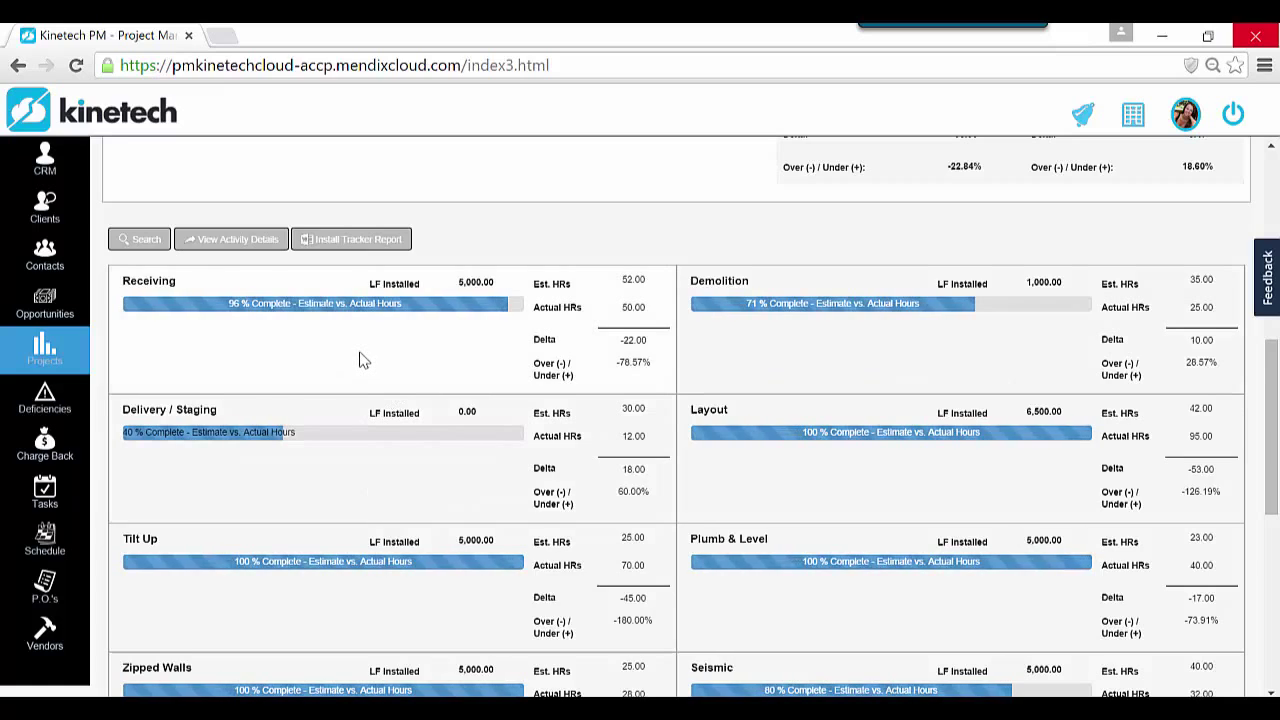
left_click(515, 385)
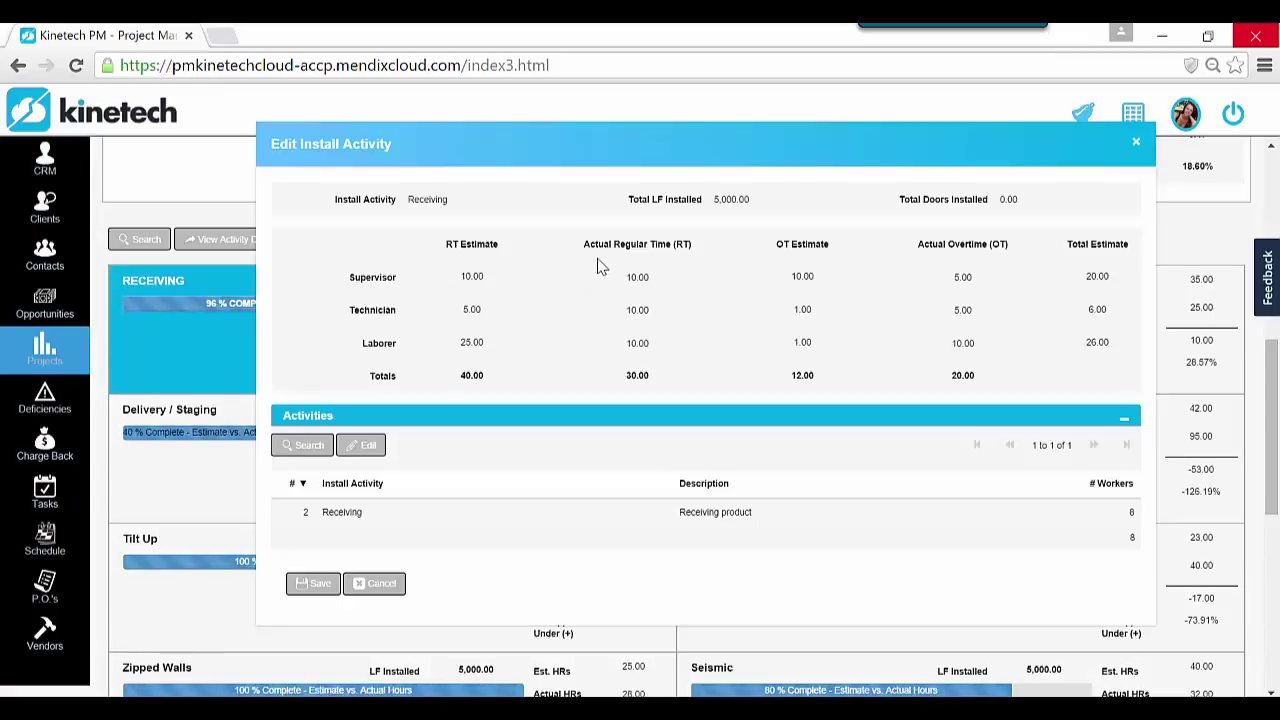
left_click(1135, 148)
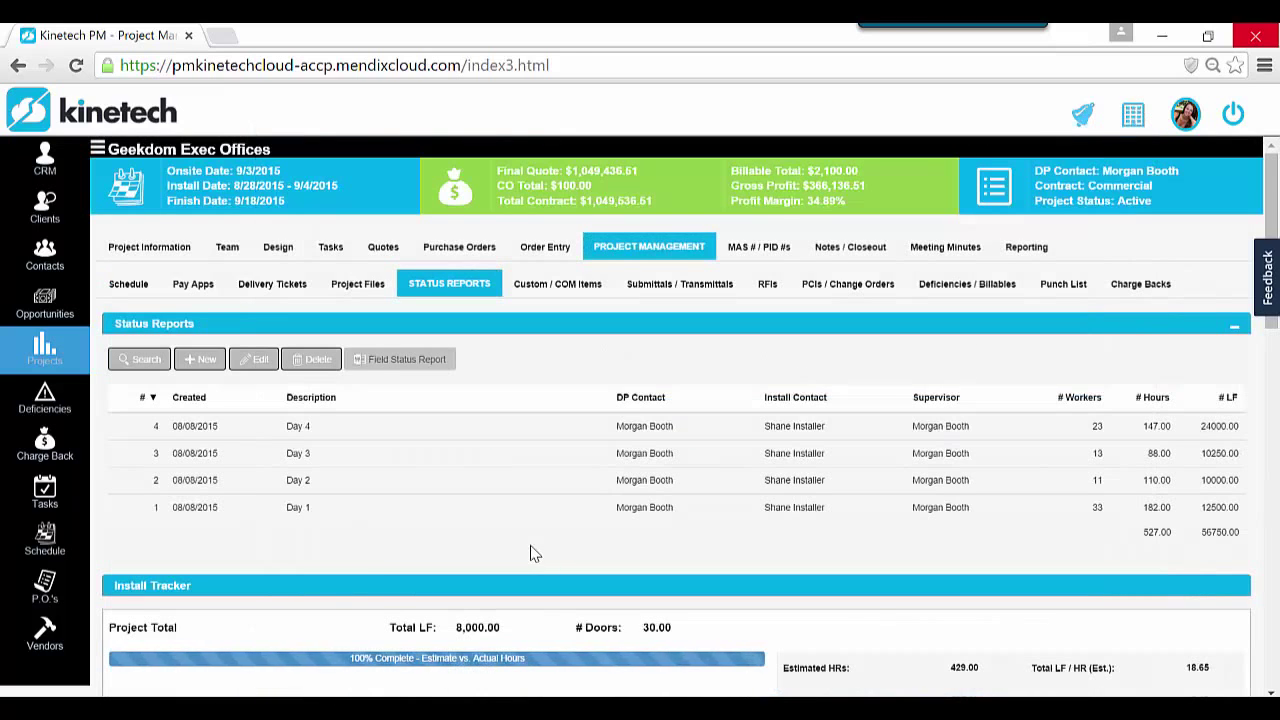
- Generate the Install Tracker Report for the project and open it in Word with editing enabled
scroll(529, 548, "down", 3)
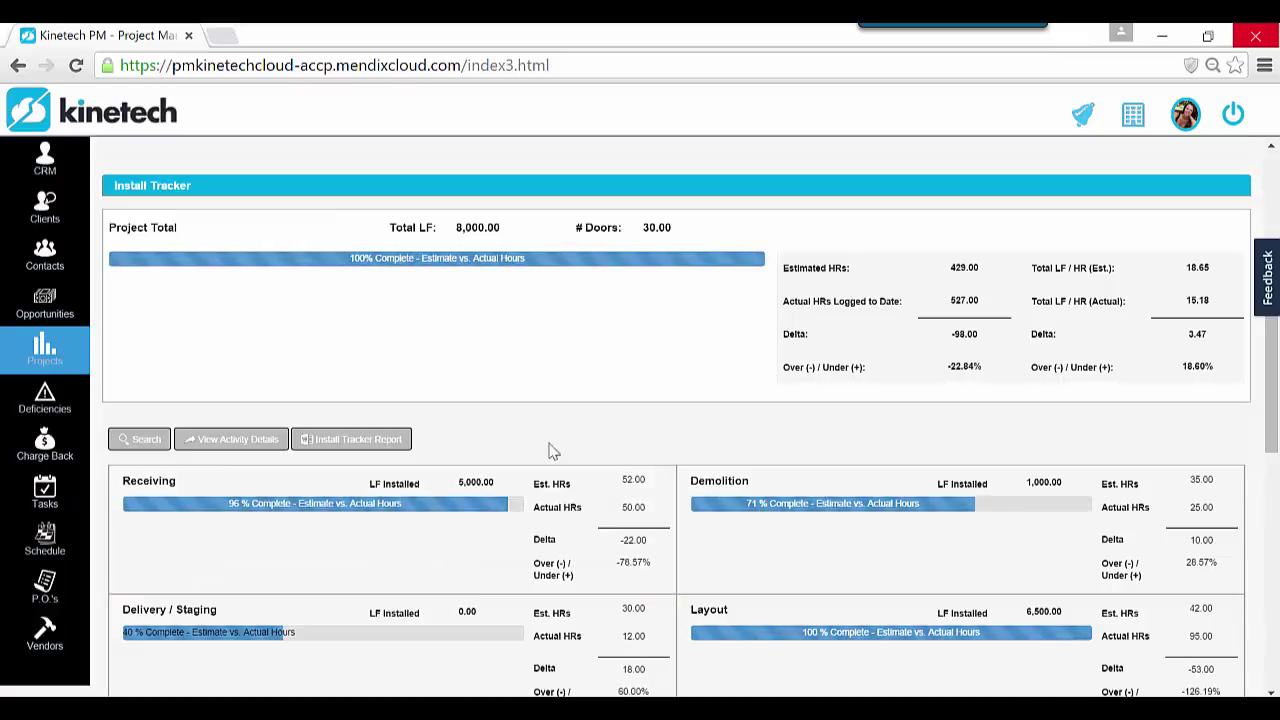
left_click(340, 440)
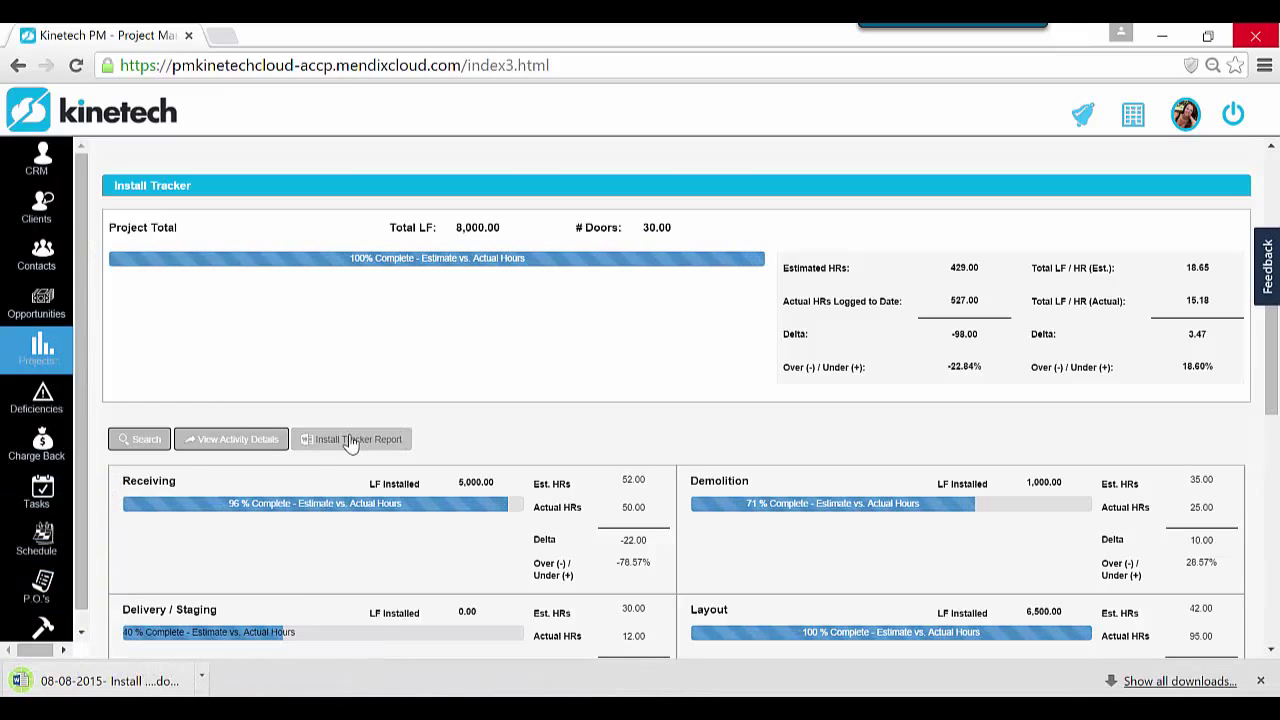
left_click(103, 684)
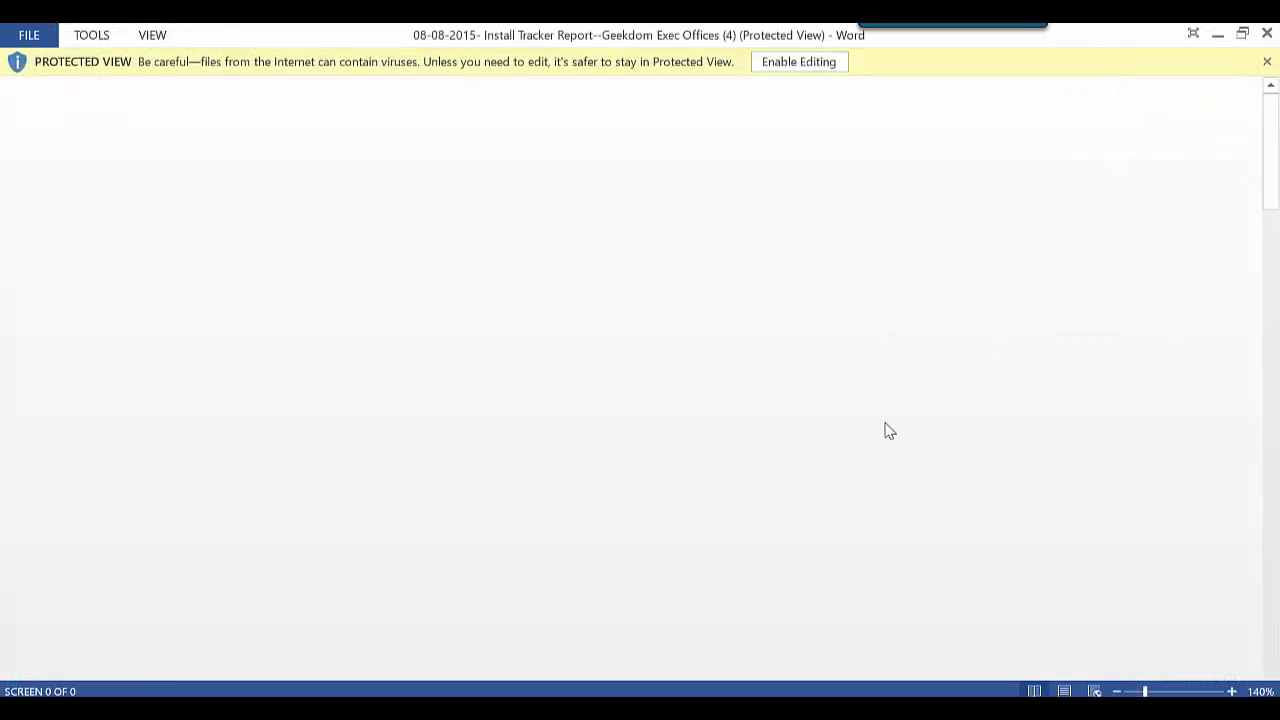
left_click(812, 62)
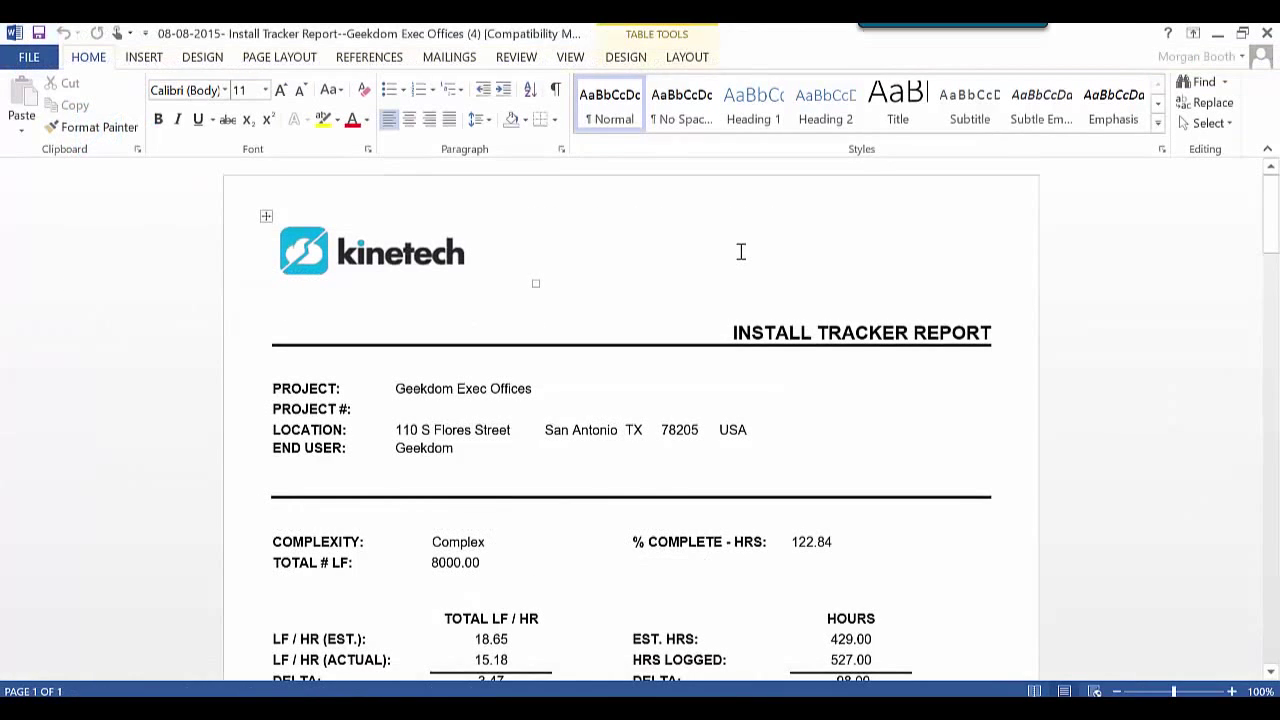
- Read the Install Tracker Report's overall figures and per-activity hours and close the document
scroll(737, 268, "down", 6)
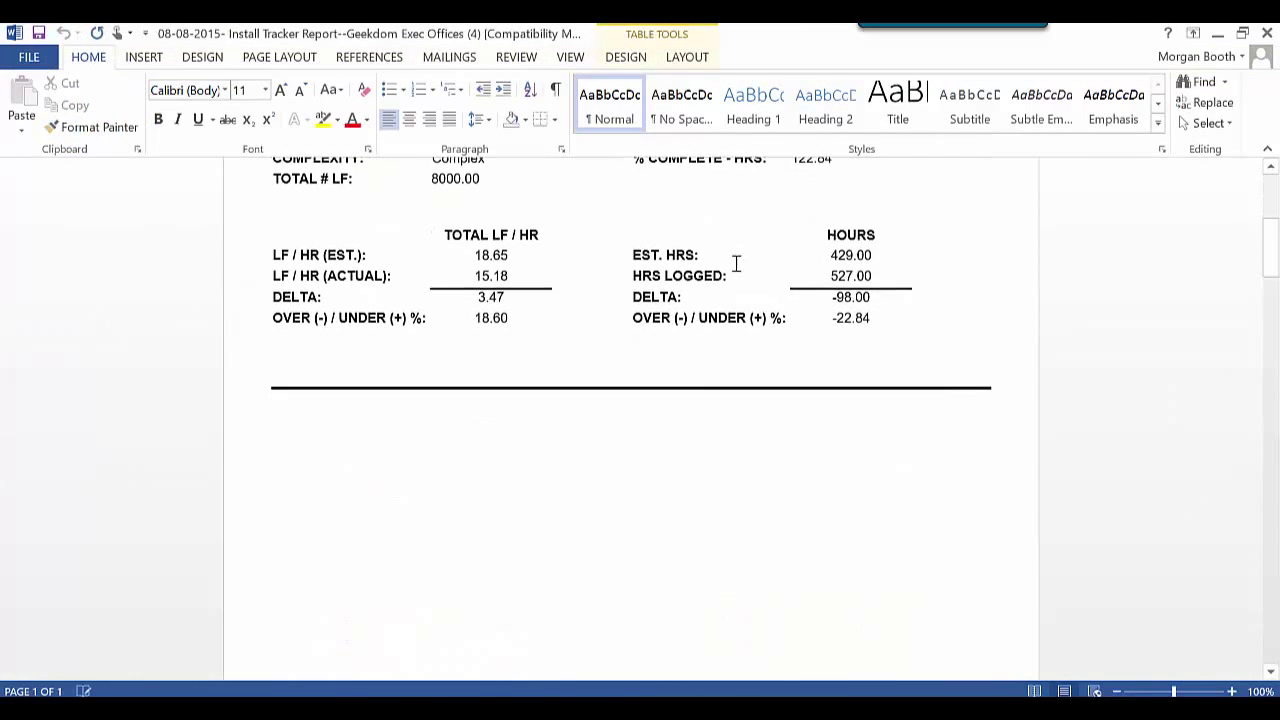
scroll(736, 263, "down", 4)
scroll(736, 263, "down", 10)
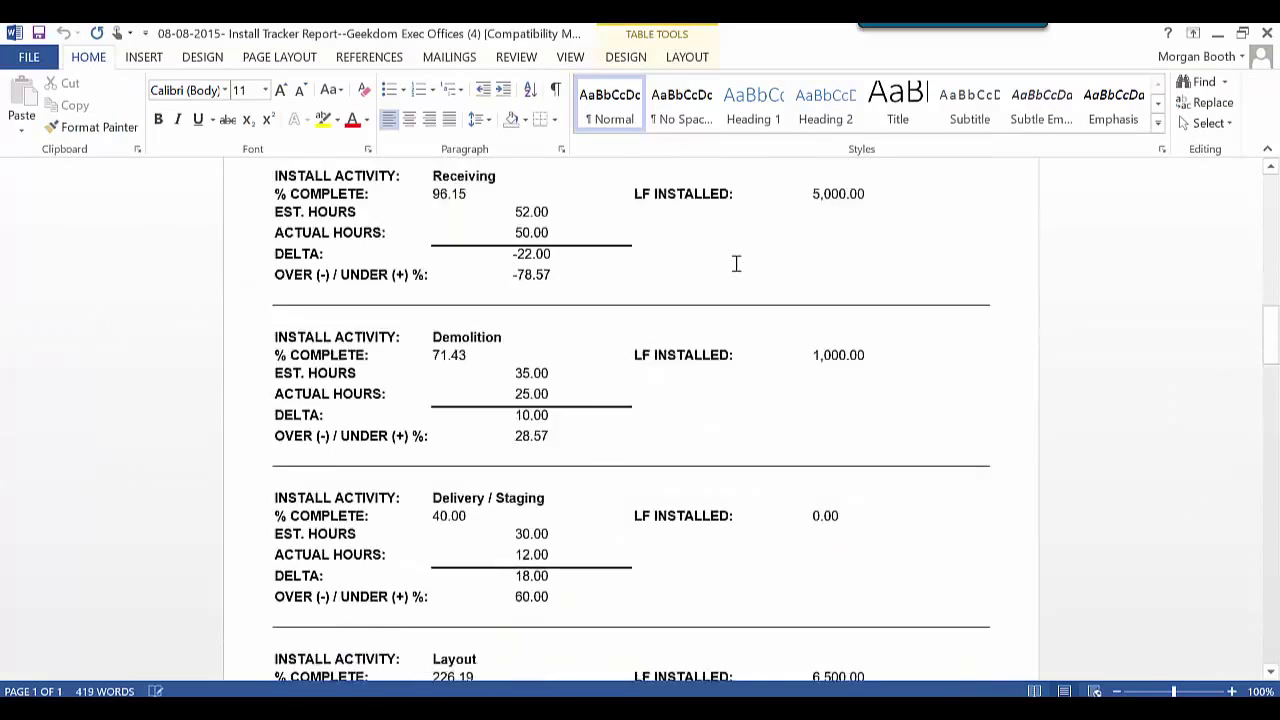
scroll(736, 263, "down", 12)
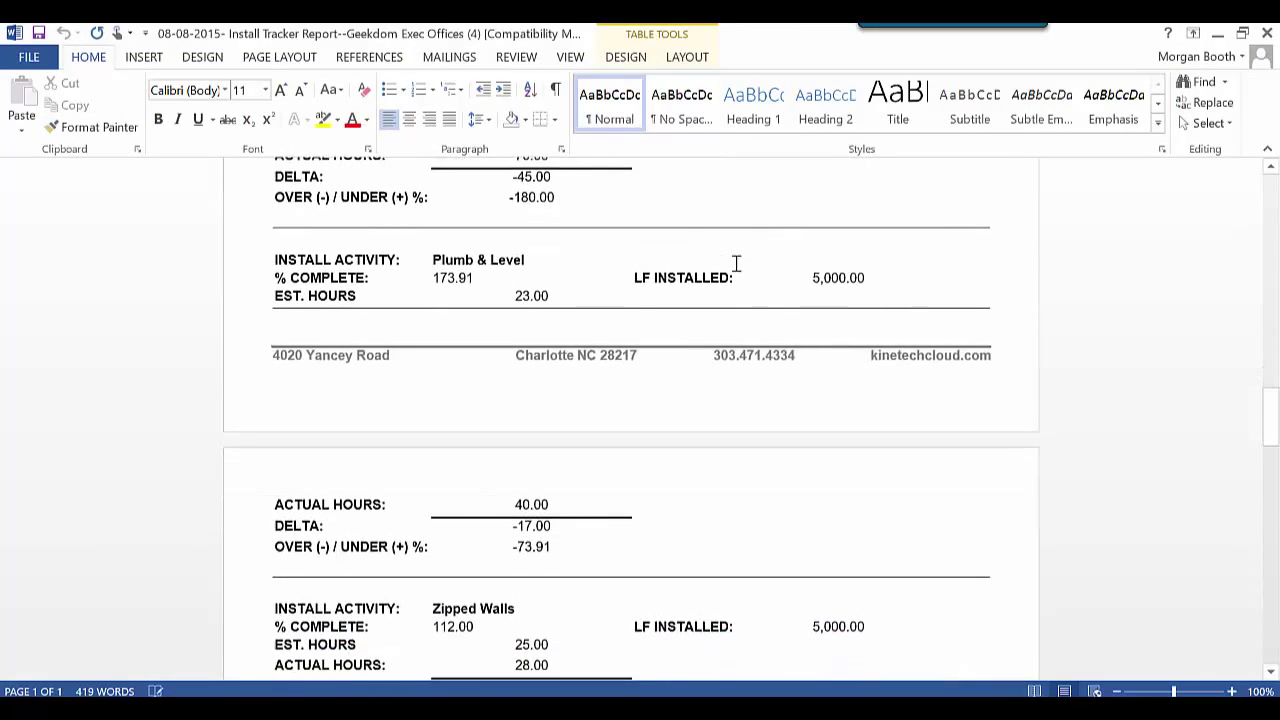
scroll(736, 263, "down", 16)
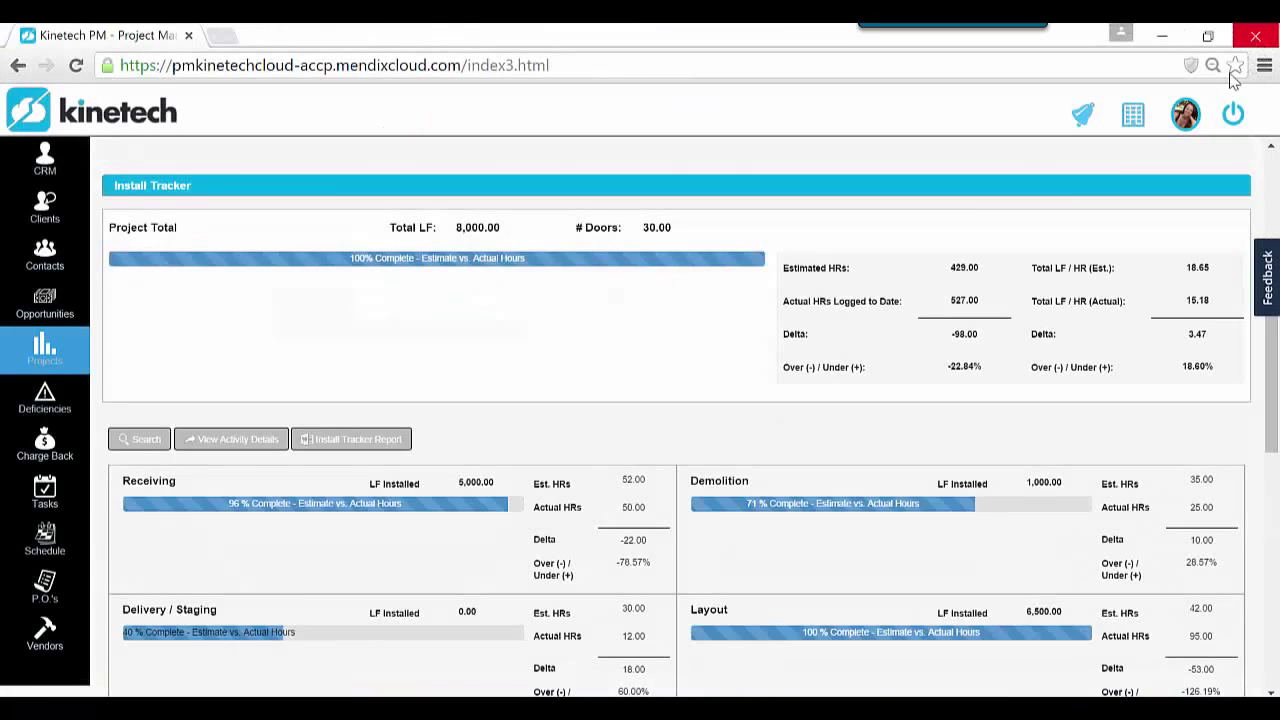
- Open the project's install activity performance review and compare the Estimate vs. Actual Hours bars with Estimate HRs hidden and shown
scroll(650, 379, "up", 4)
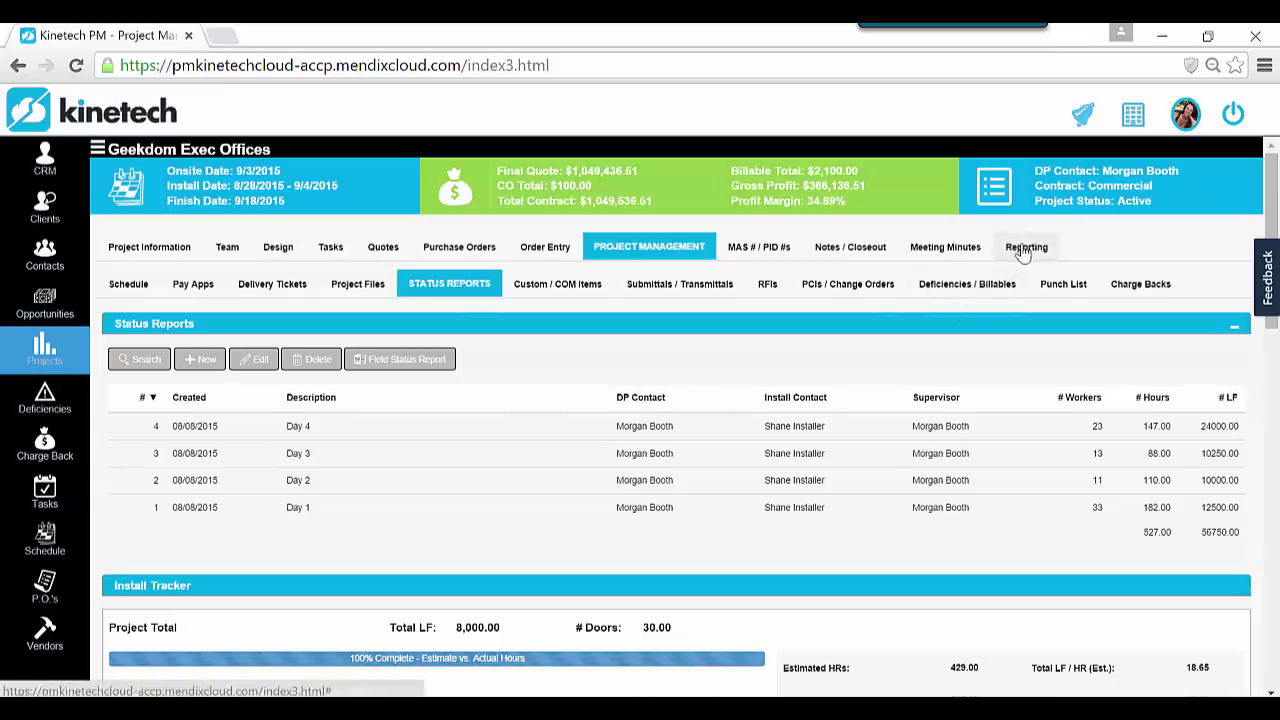
left_click(1024, 250)
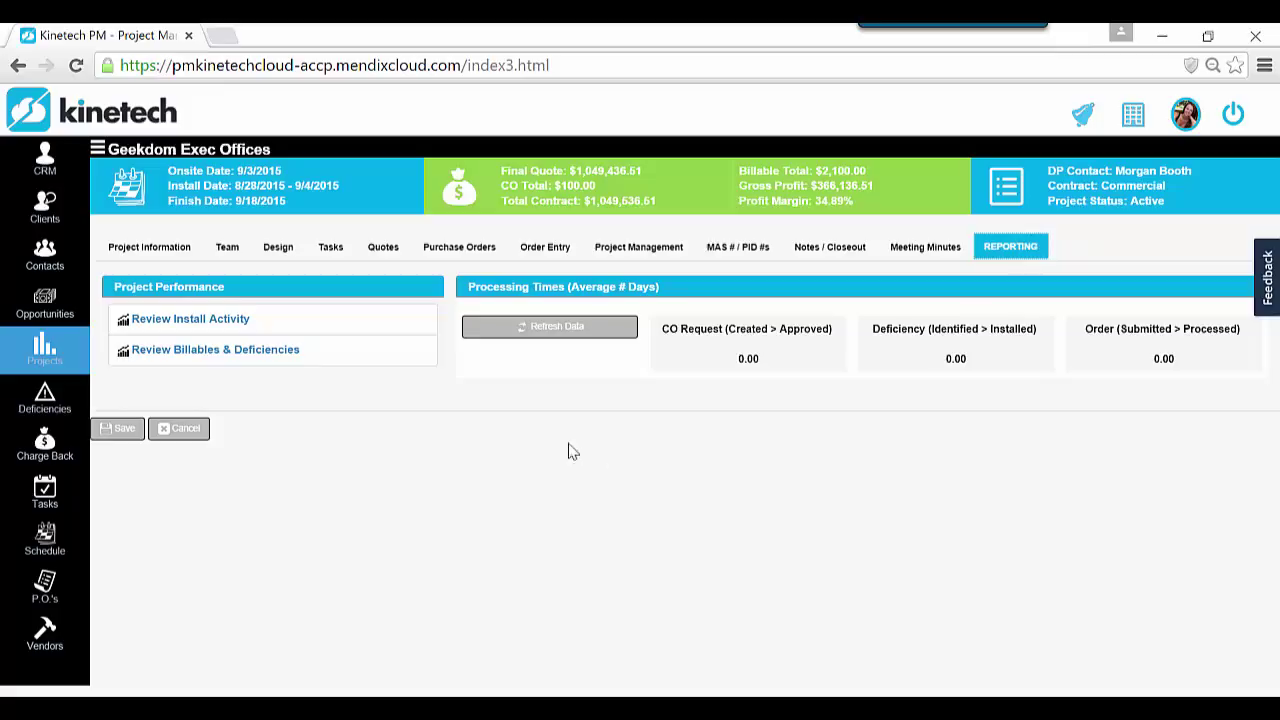
left_click(203, 322)
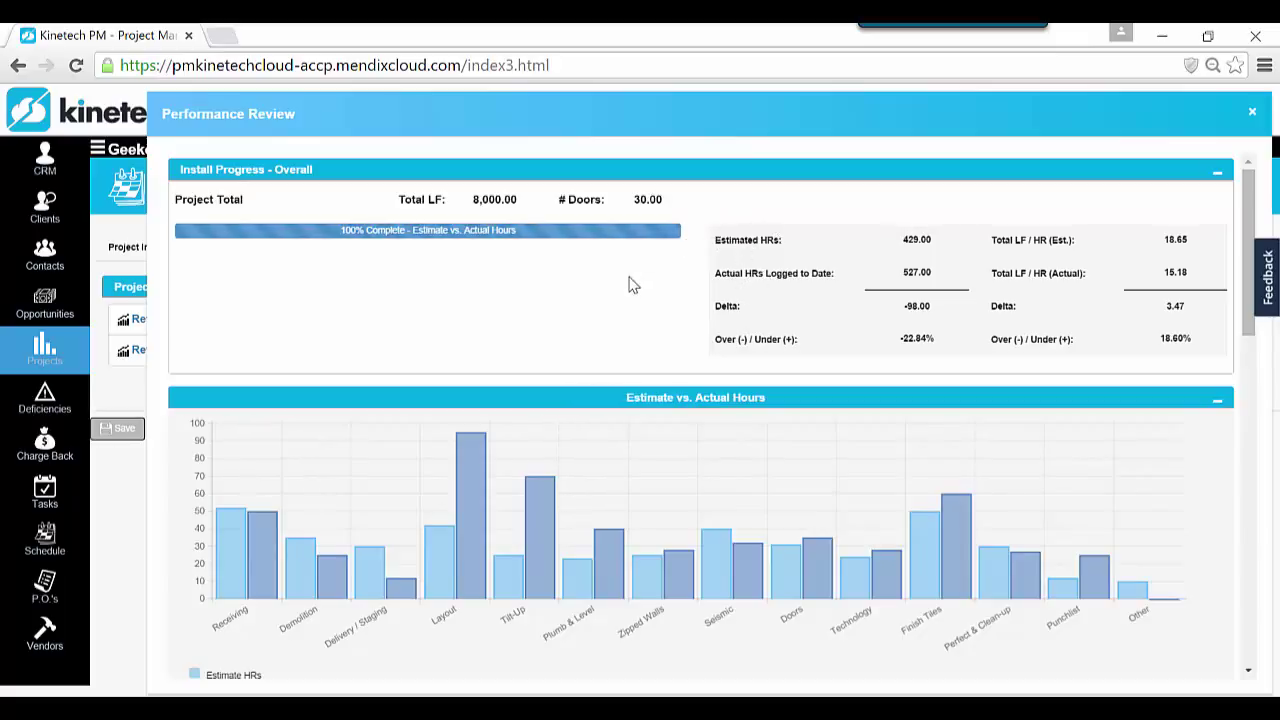
scroll(591, 292, "down", 2)
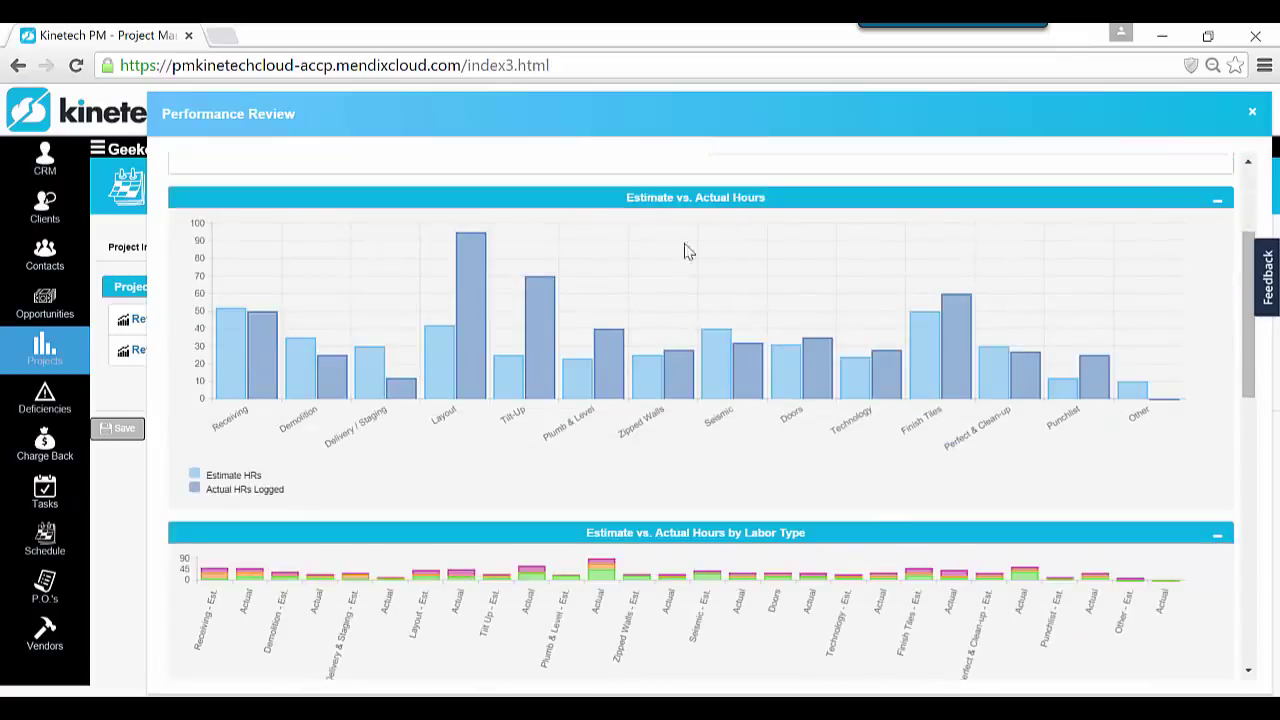
left_click(217, 477)
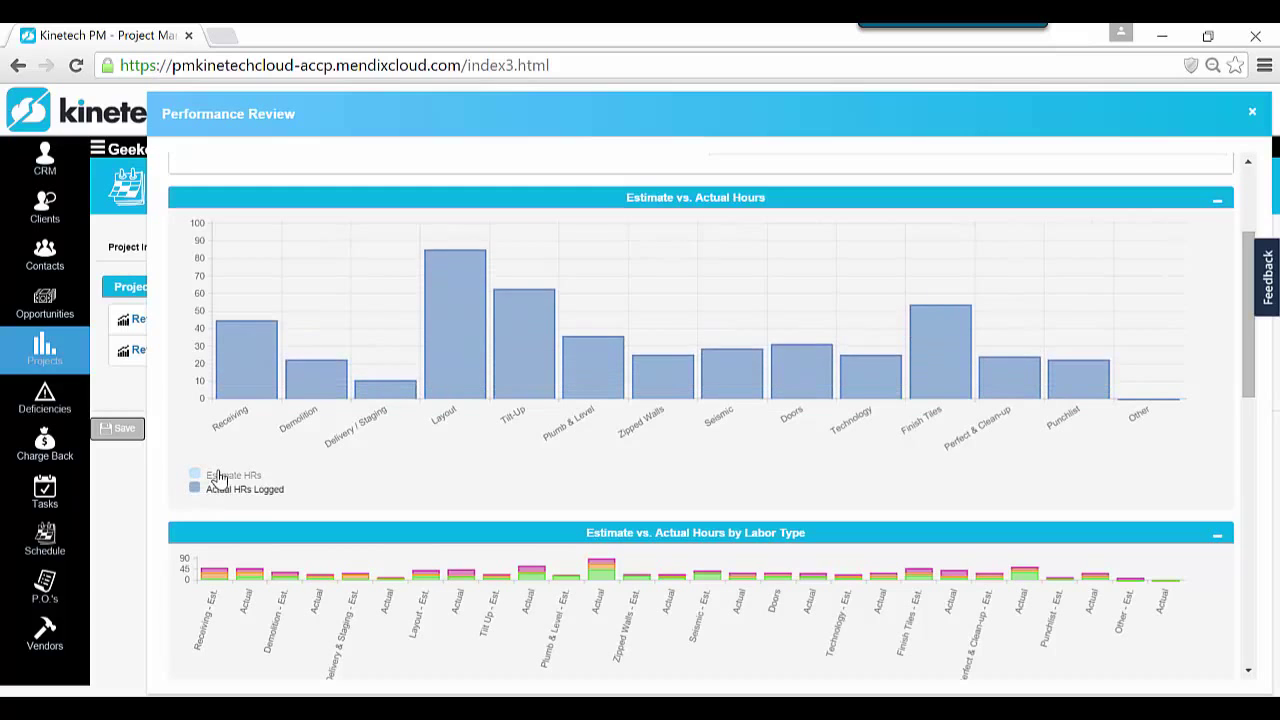
left_click(217, 477)
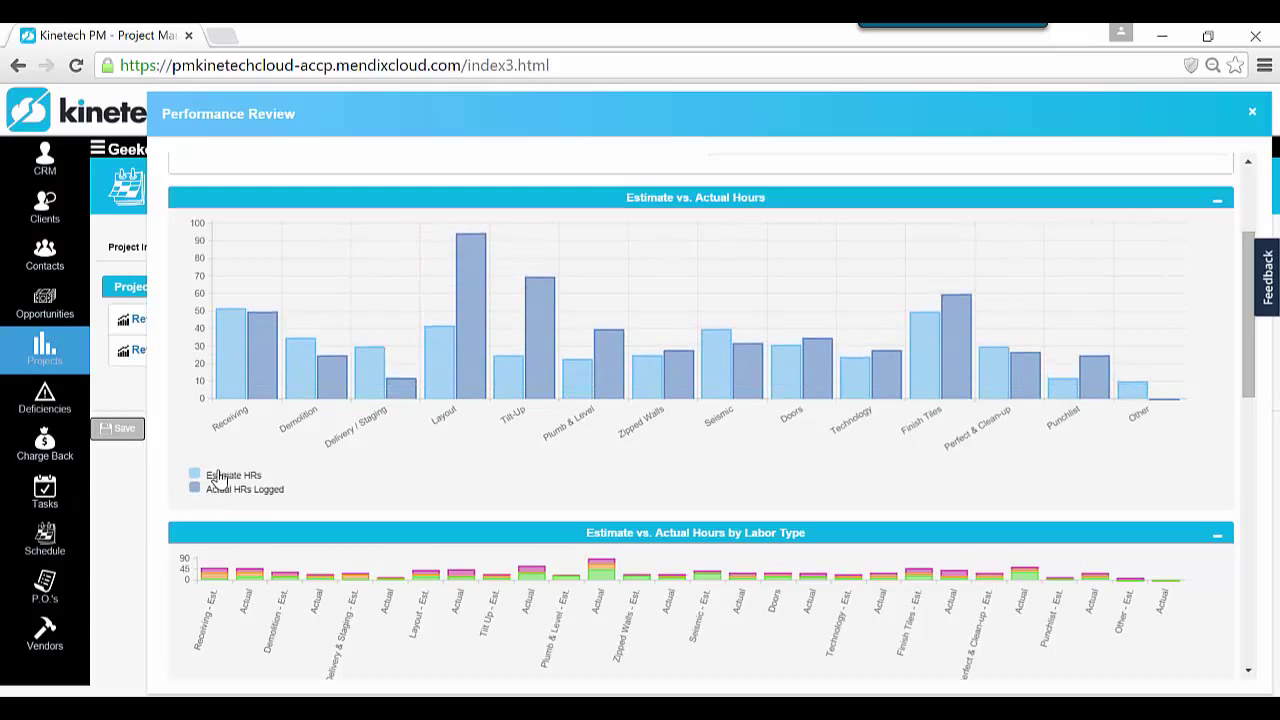
- Compare labor types in the Estimate vs. Actual Hours by Labor Type chart by toggling its series, leaving only Technician HRs Logged hidden
scroll(403, 378, "down", 3)
left_click(248, 511)
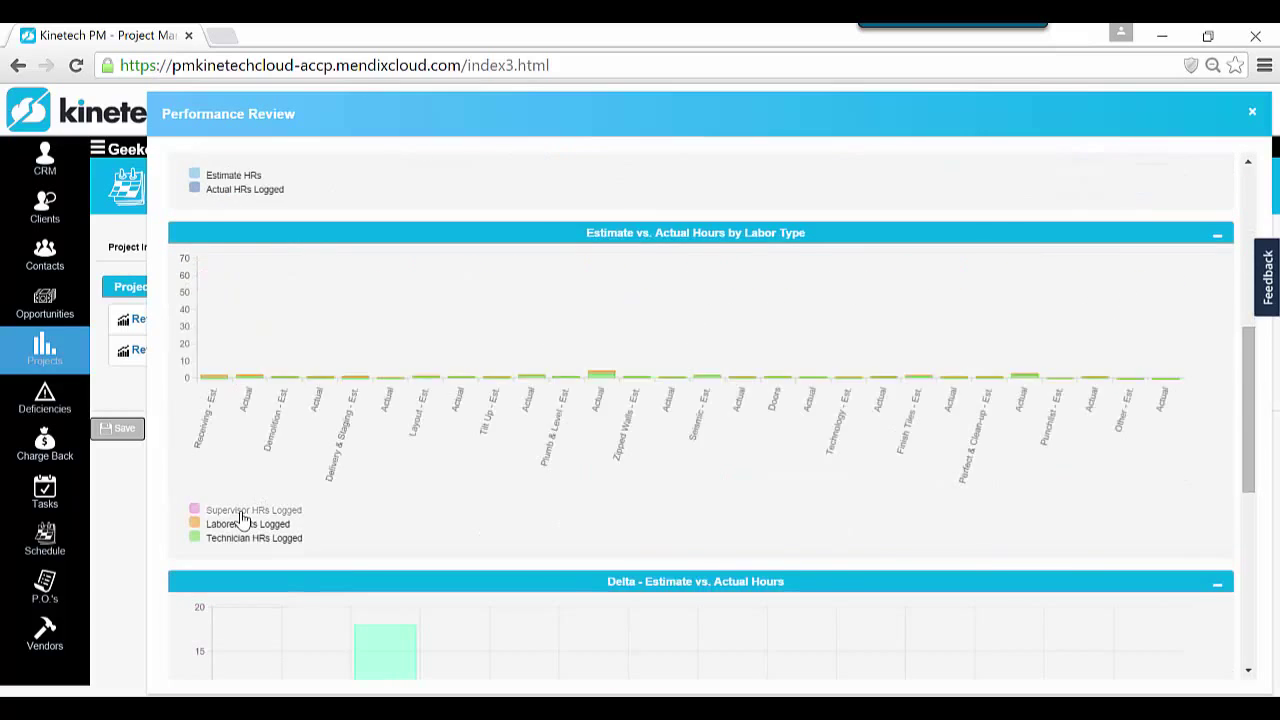
left_click(233, 548)
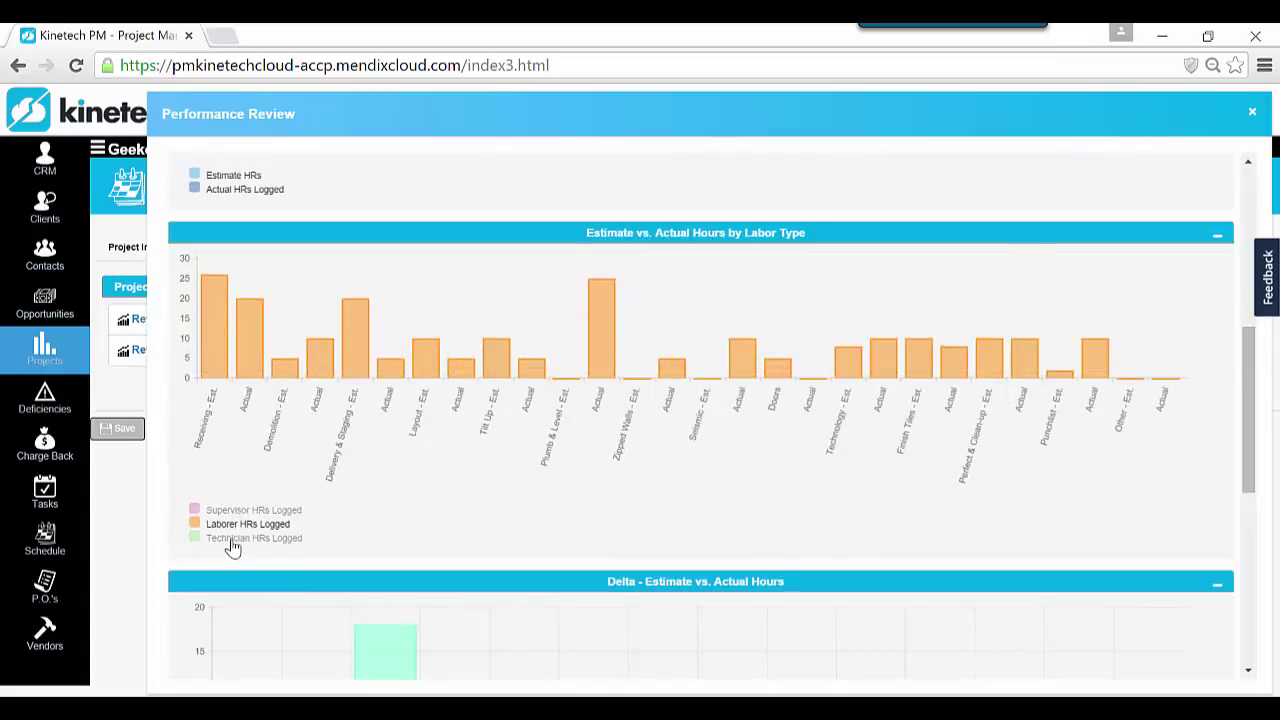
left_click(231, 530)
left_click(231, 526)
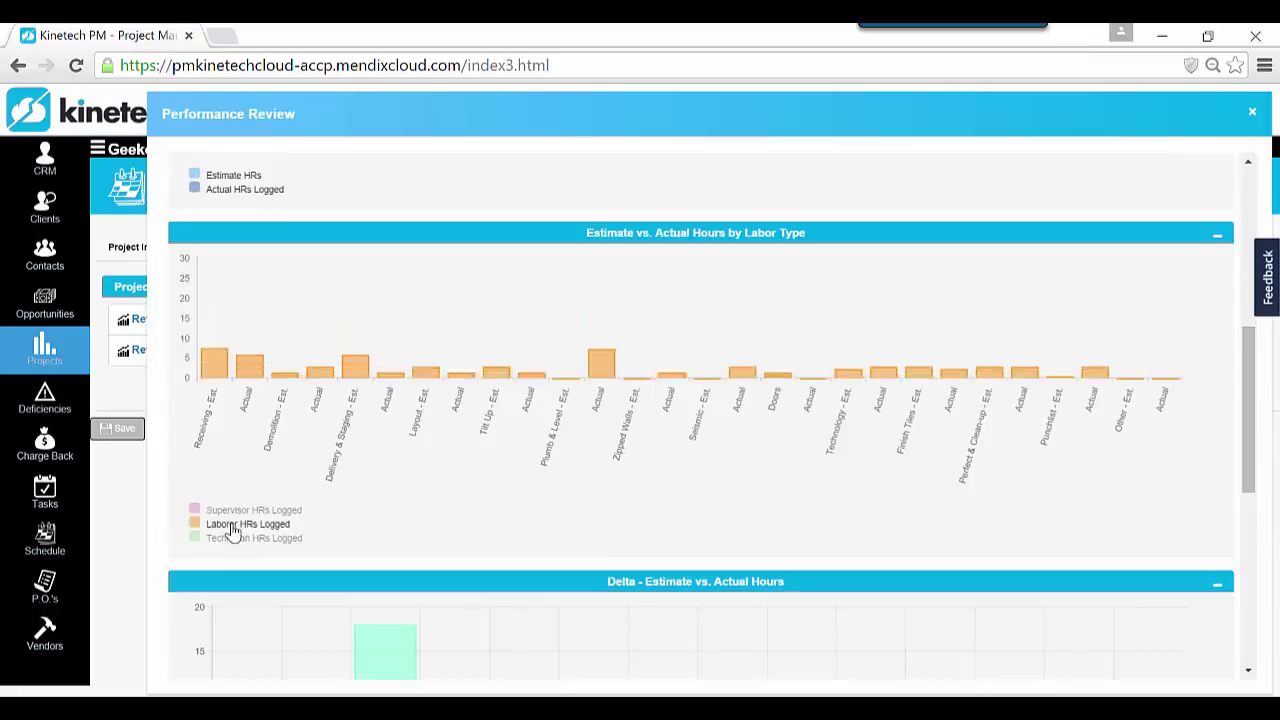
left_click(240, 511)
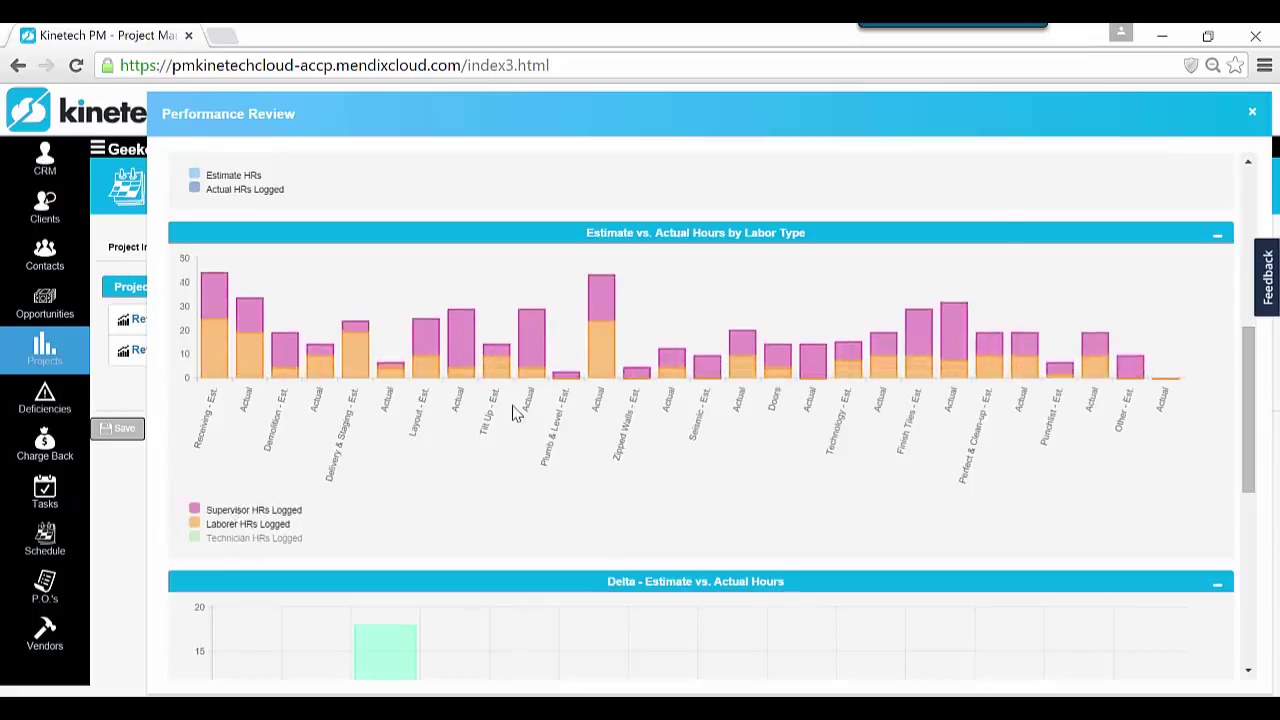
- Examine the Delta chart and the Estimate vs. Actual Hours area chart, toggling both of the latter's series, and close the performance review
scroll(508, 424, "down", 2)
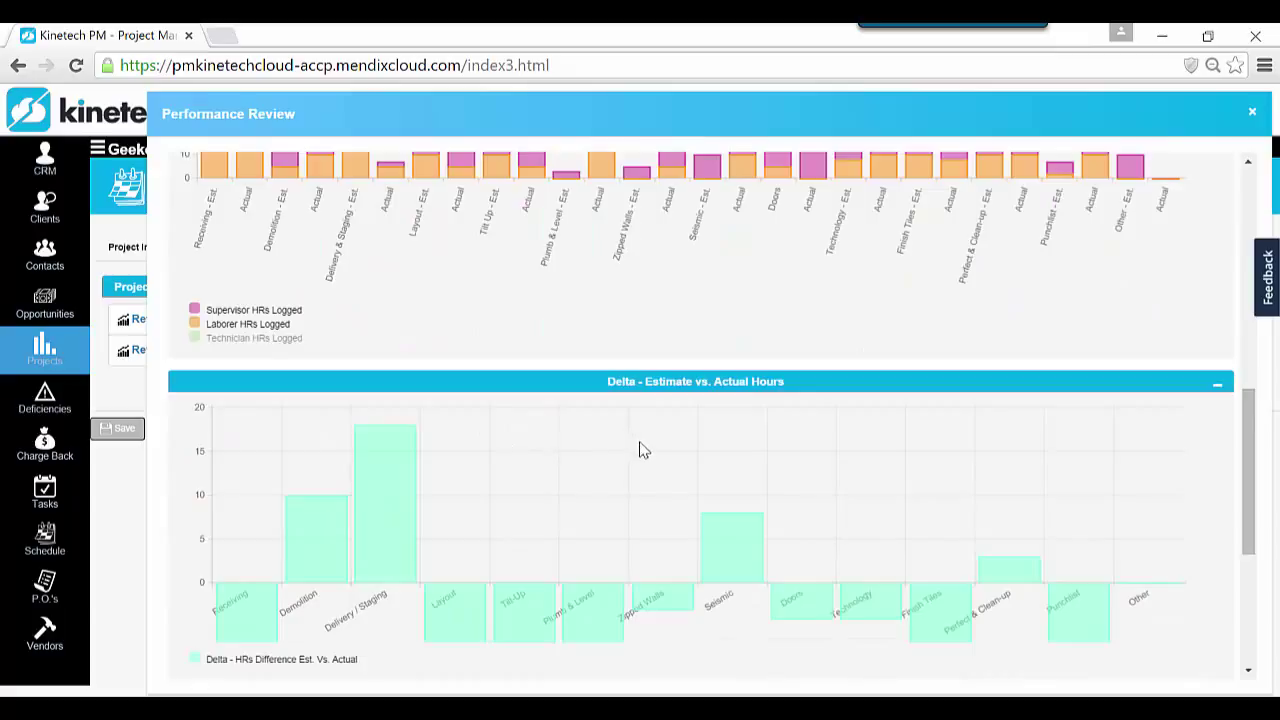
scroll(640, 452, "down", 1)
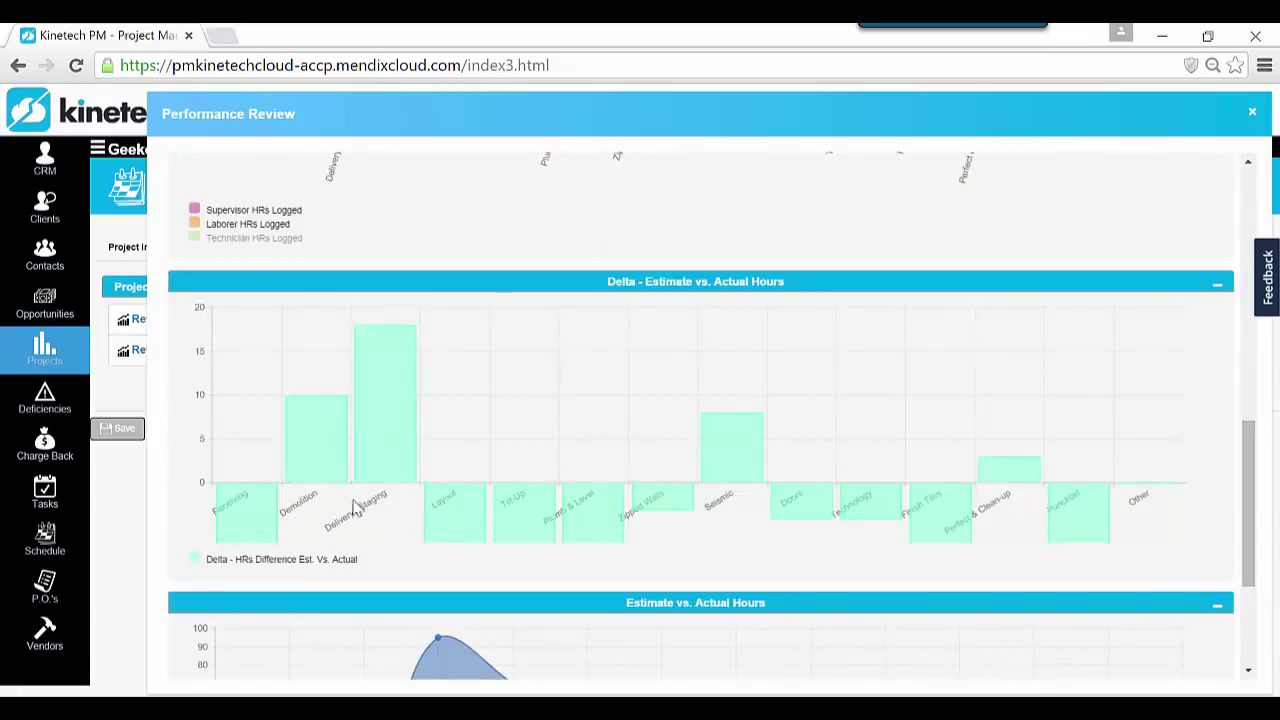
scroll(420, 508, "down", 2)
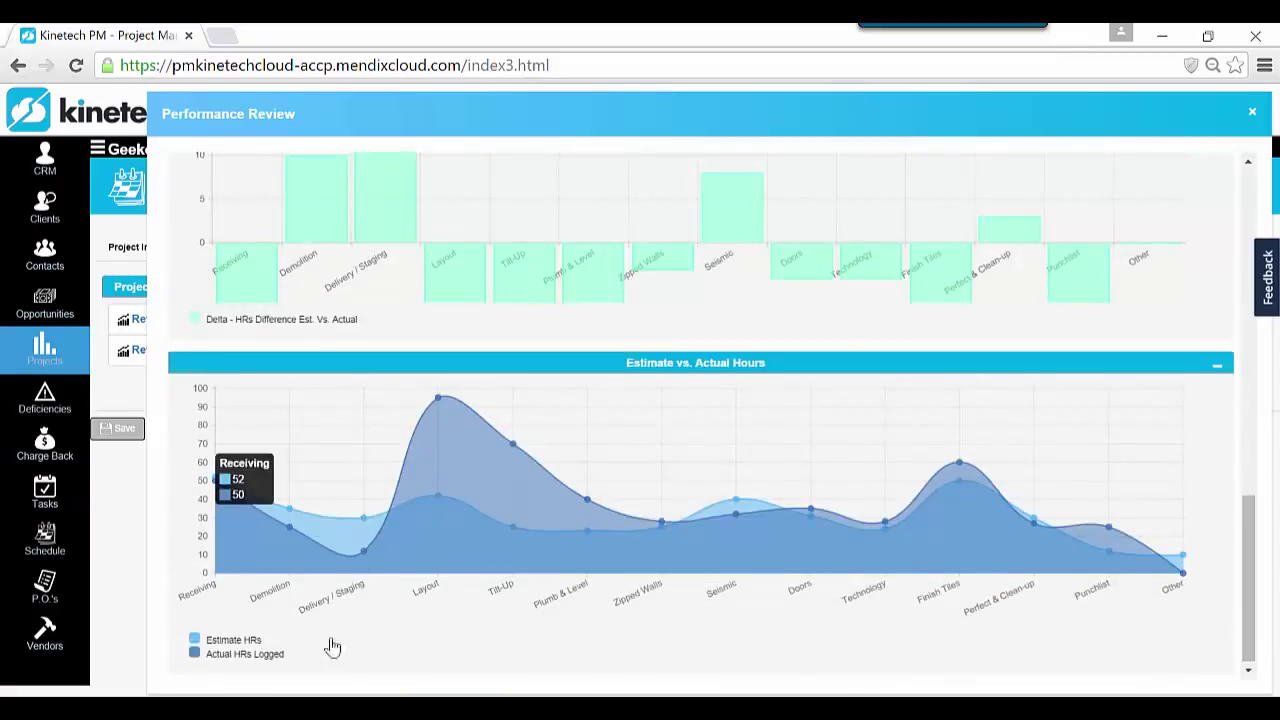
left_click(219, 643)
left_click(219, 643)
left_click(254, 657)
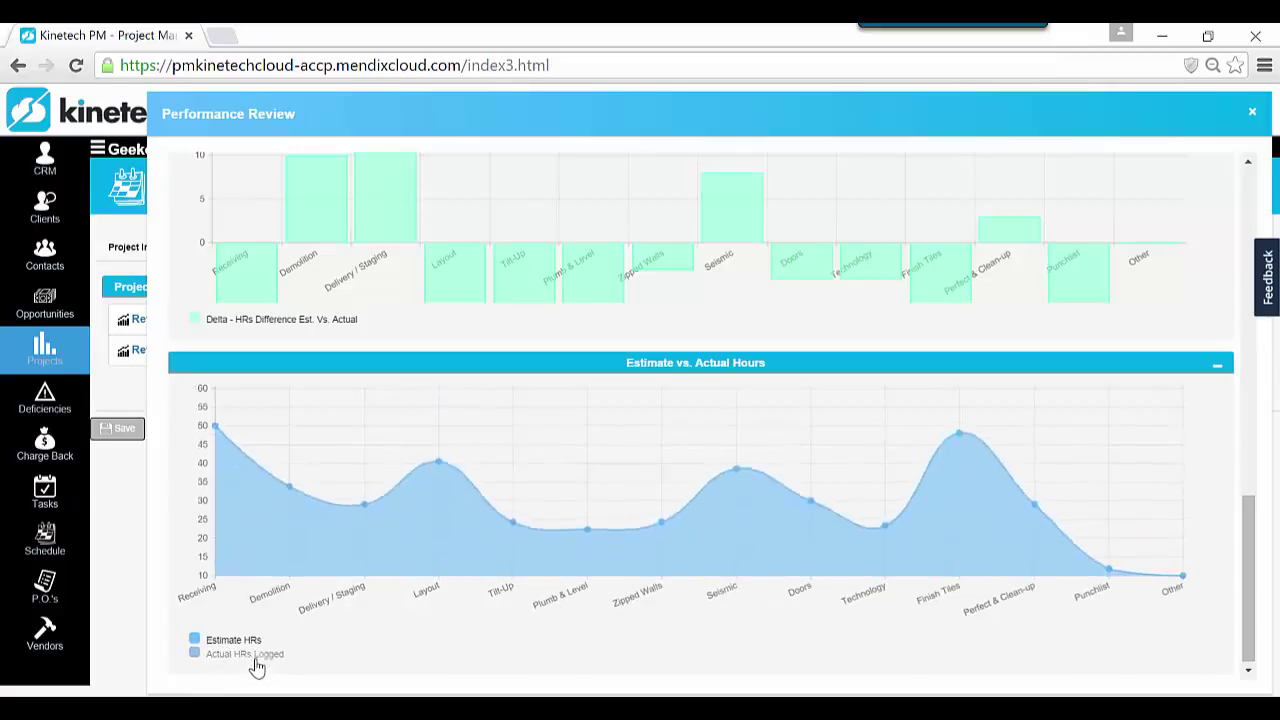
left_click(252, 656)
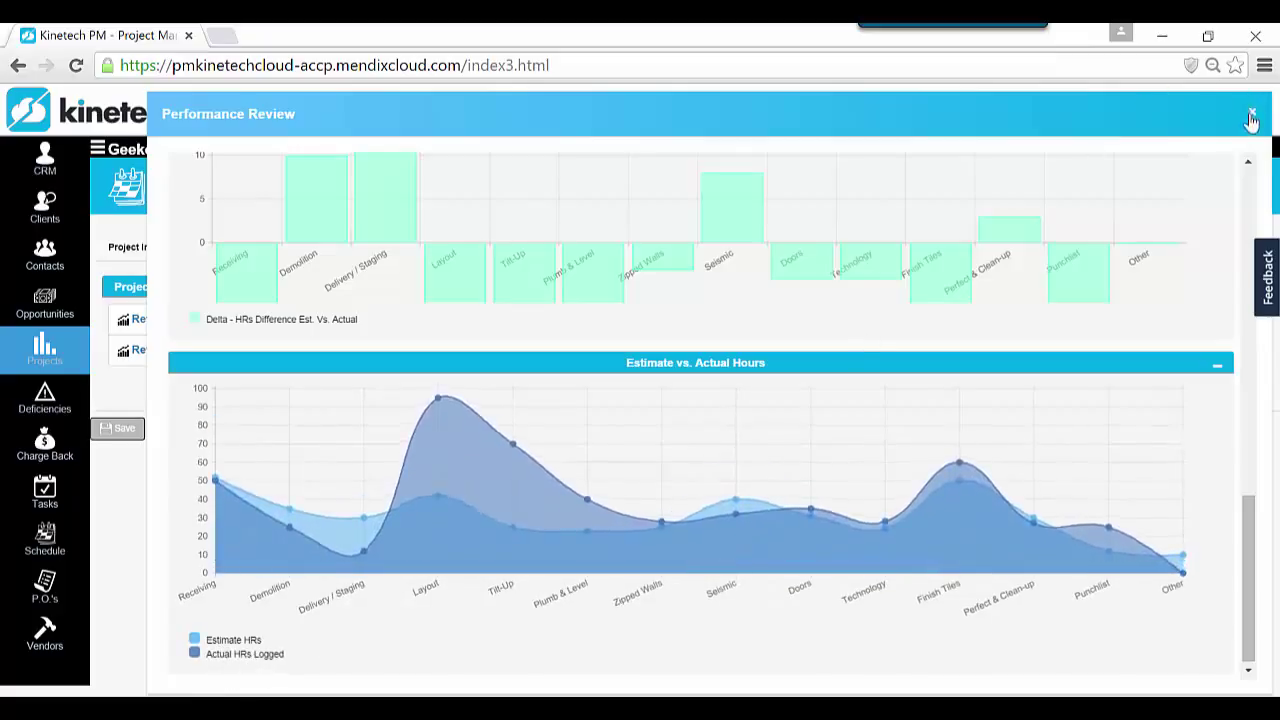
left_click(1250, 108)
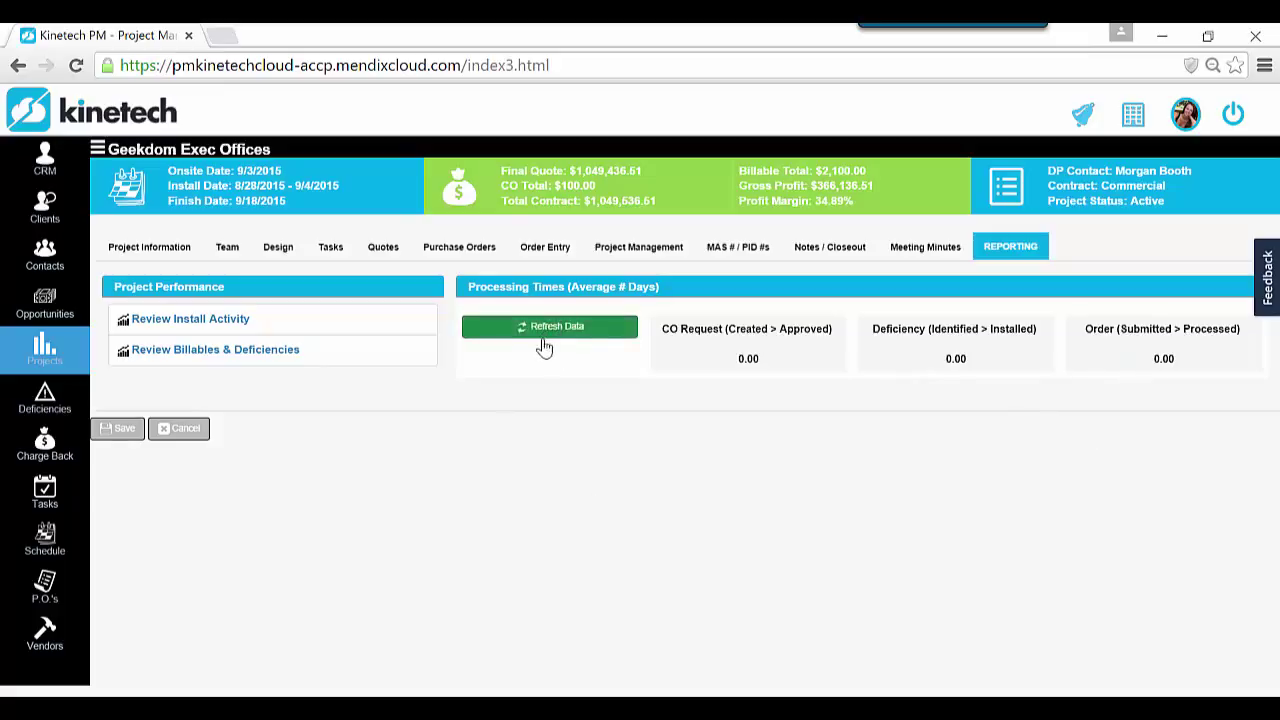
- Refresh the project's average processing times data and dismiss the resulting notice
left_click(544, 346)
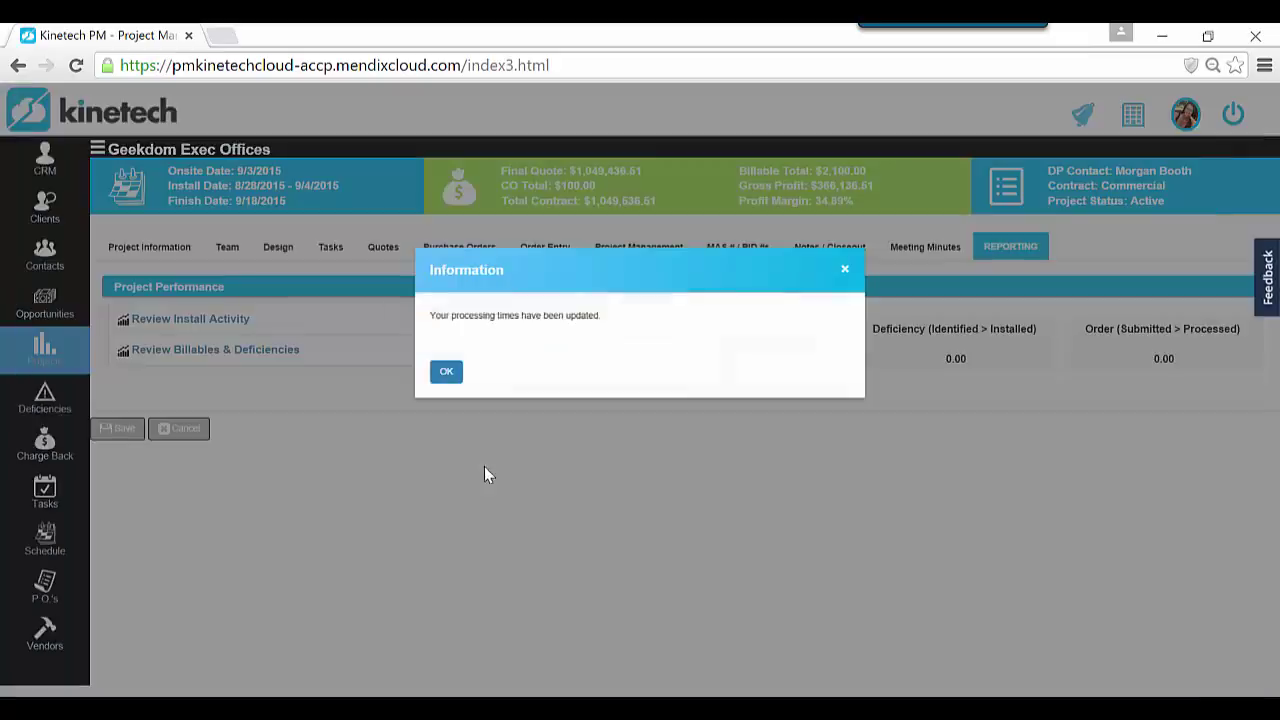
left_click(442, 372)
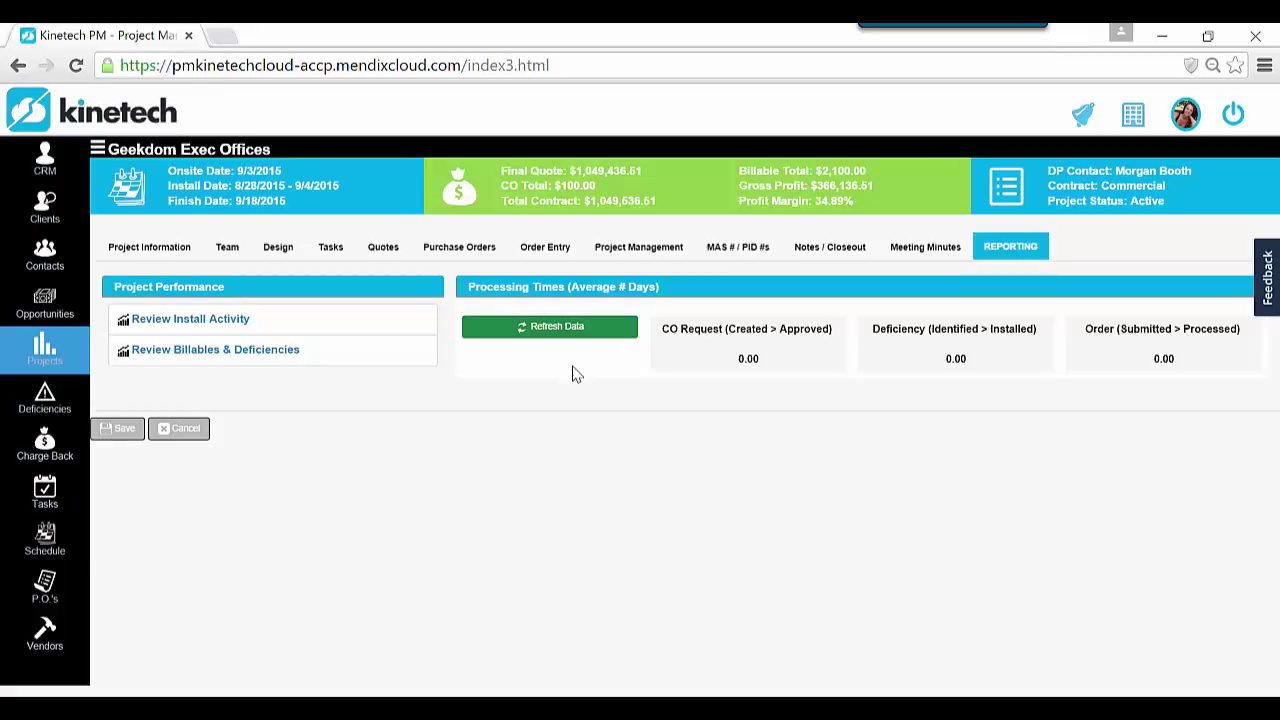
- Open the project's billables and deficiencies performance review and inspect the DP Design Error and Not Received / Short Shipped bars by cause
left_click(145, 358)
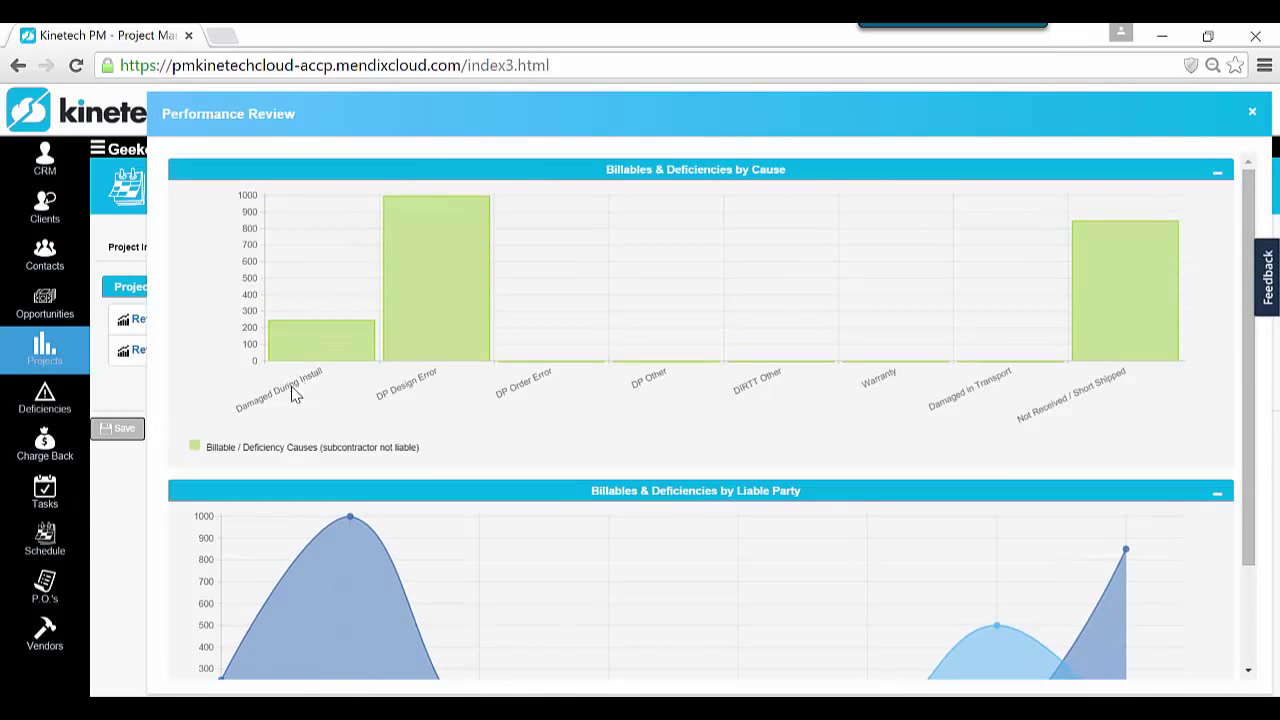
mouse_move(458, 290)
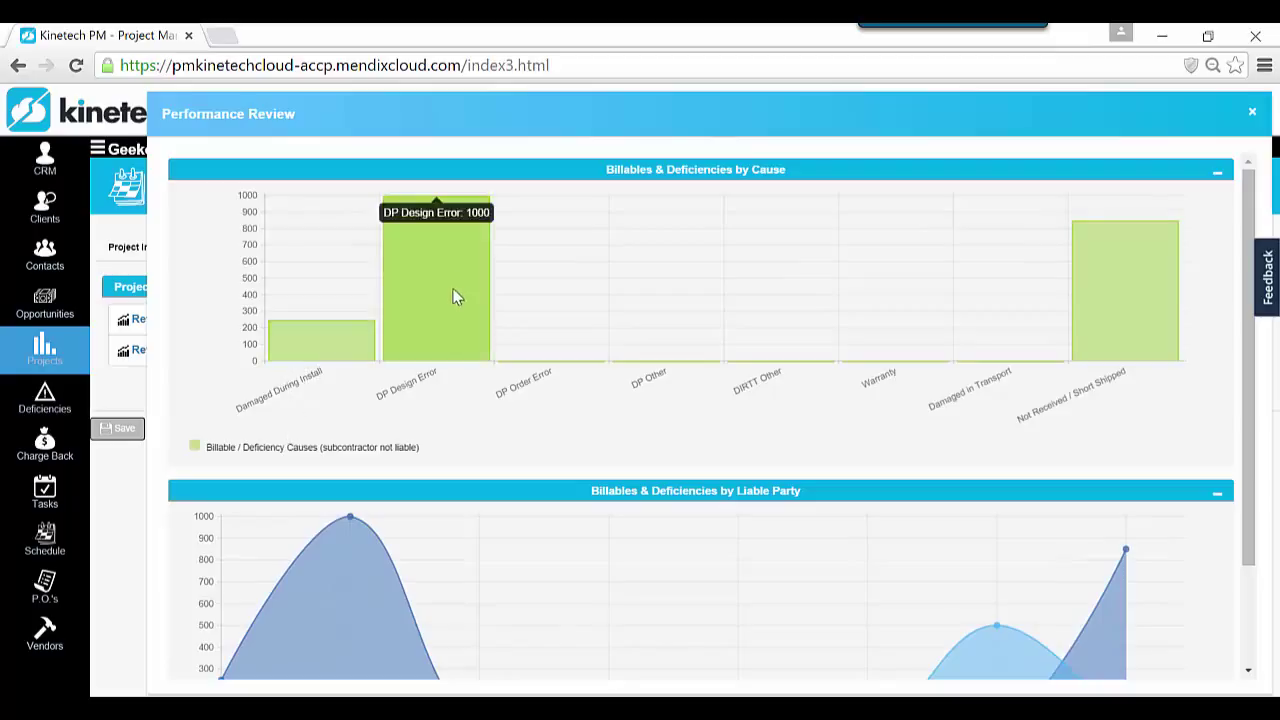
mouse_move(1137, 346)
- Compare Payable by Subcontractor and Payable by DP in the Liable Party chart by hiding and restoring each series, and close the performance review
scroll(660, 397, "down", 2)
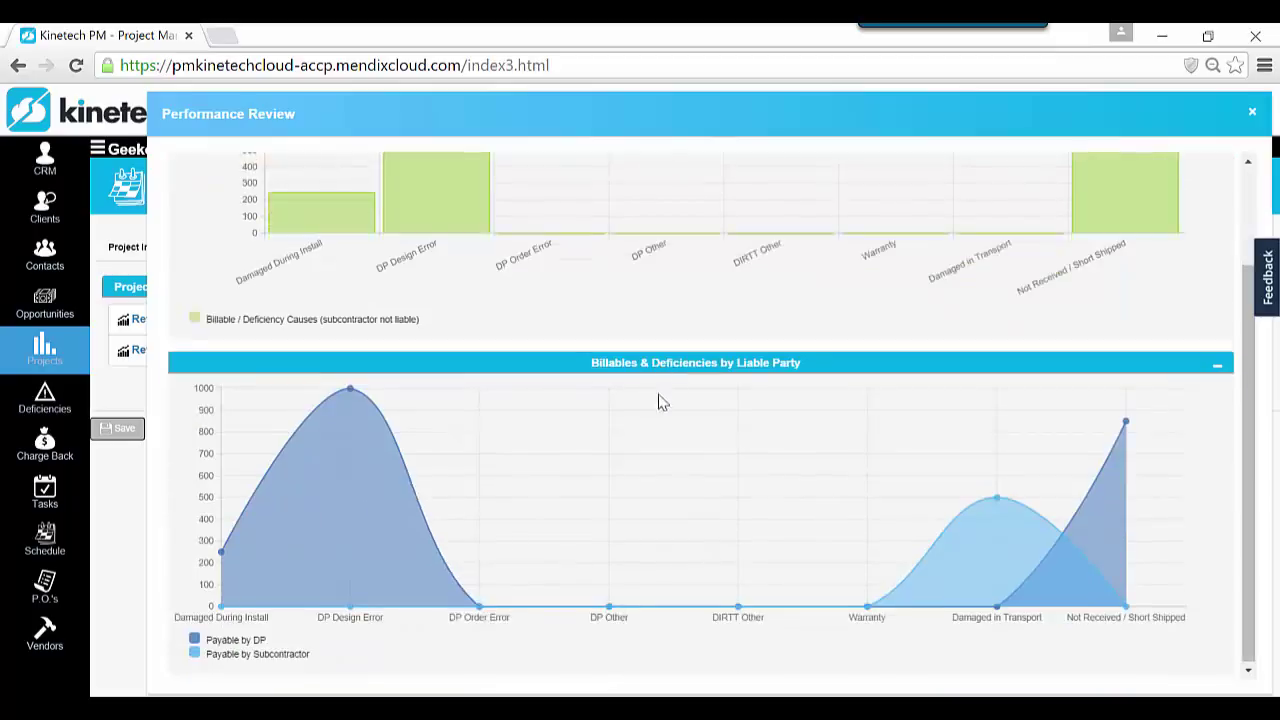
left_click(262, 662)
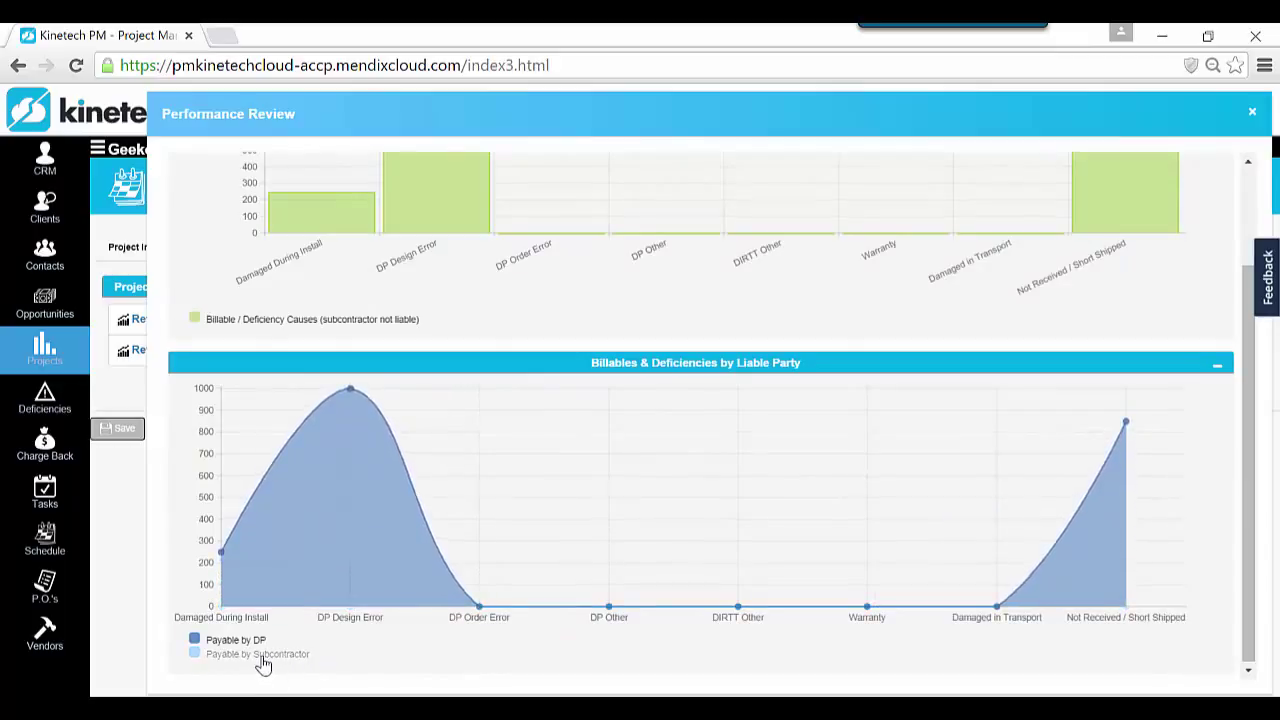
left_click(262, 660)
left_click(245, 640)
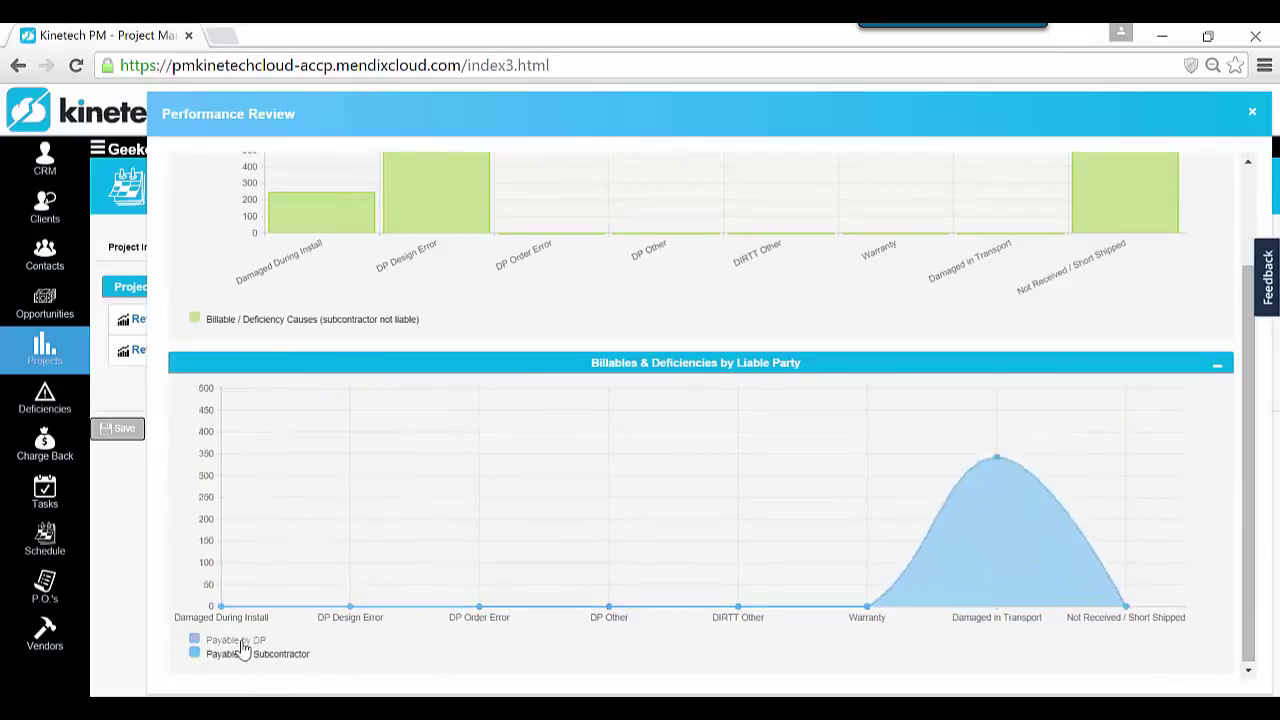
left_click(244, 646)
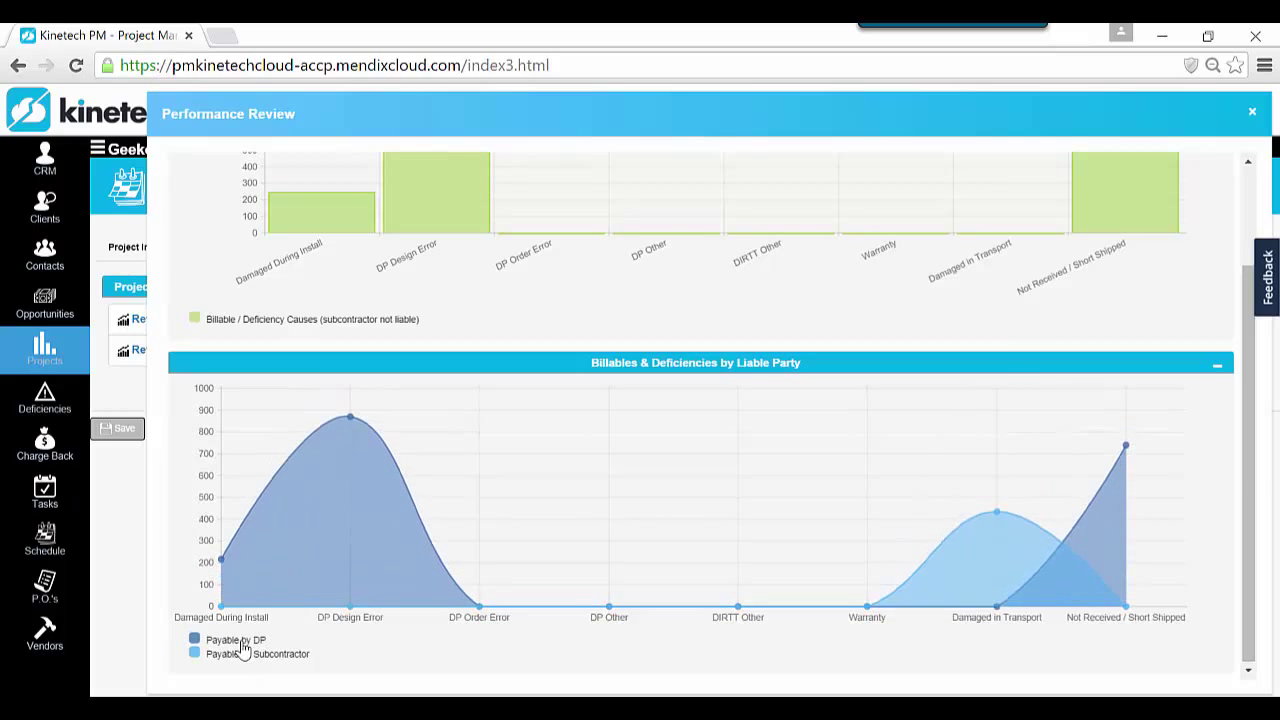
left_click(1250, 116)
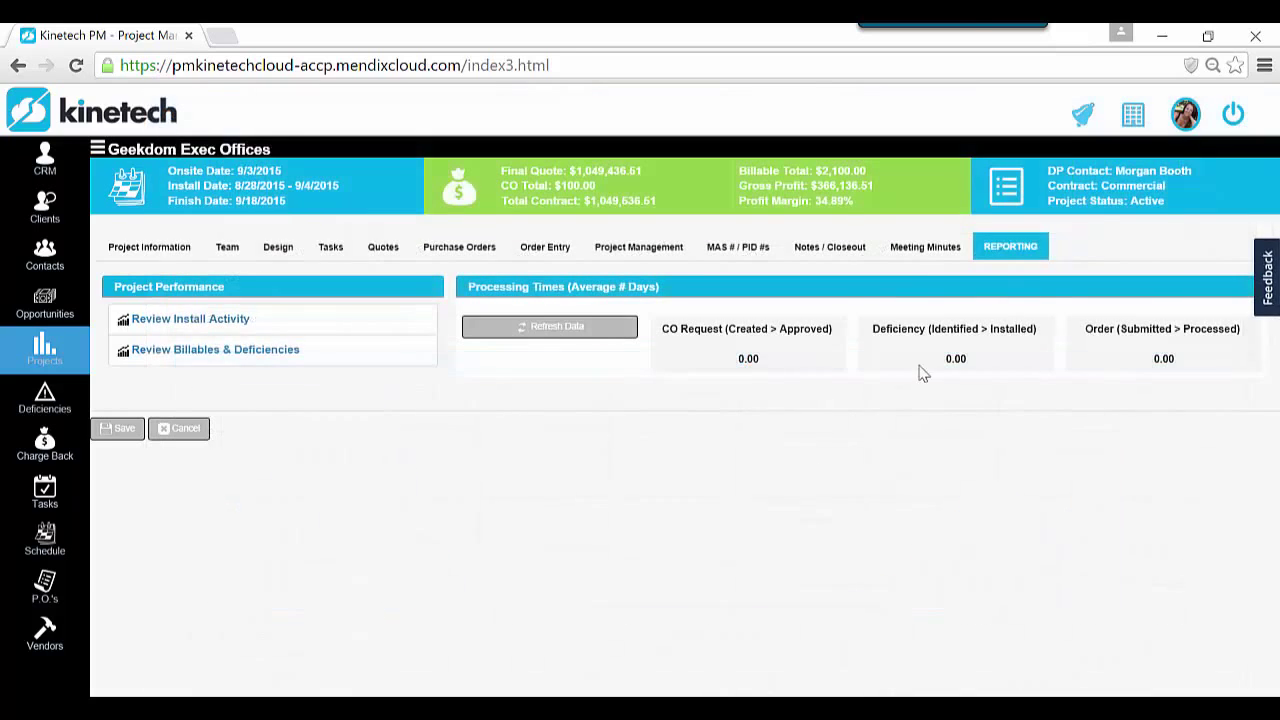